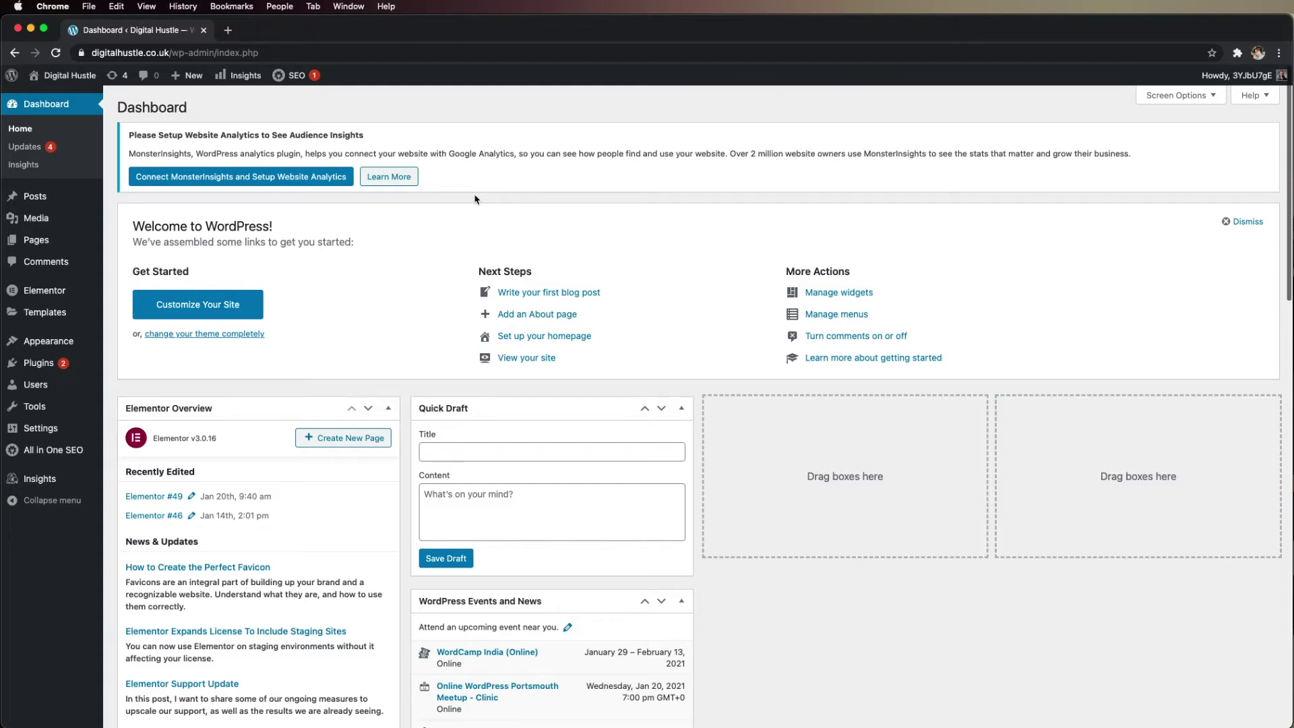
# Step: Search the plugin directory for "elementor" to find the Elementor Website Builder plugin
pyautogui.moveTo(49, 371)
pyautogui.click(132, 382)
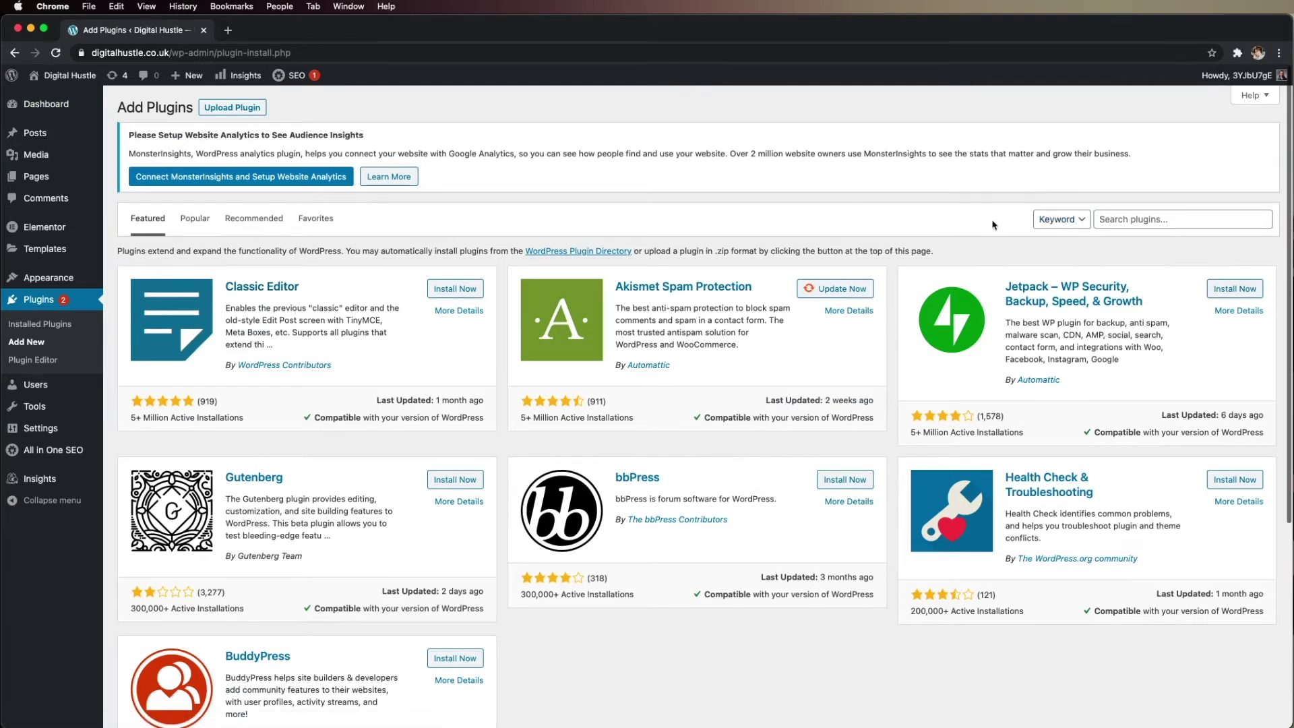
pyautogui.click(1142, 216)
pyautogui.write('elem')
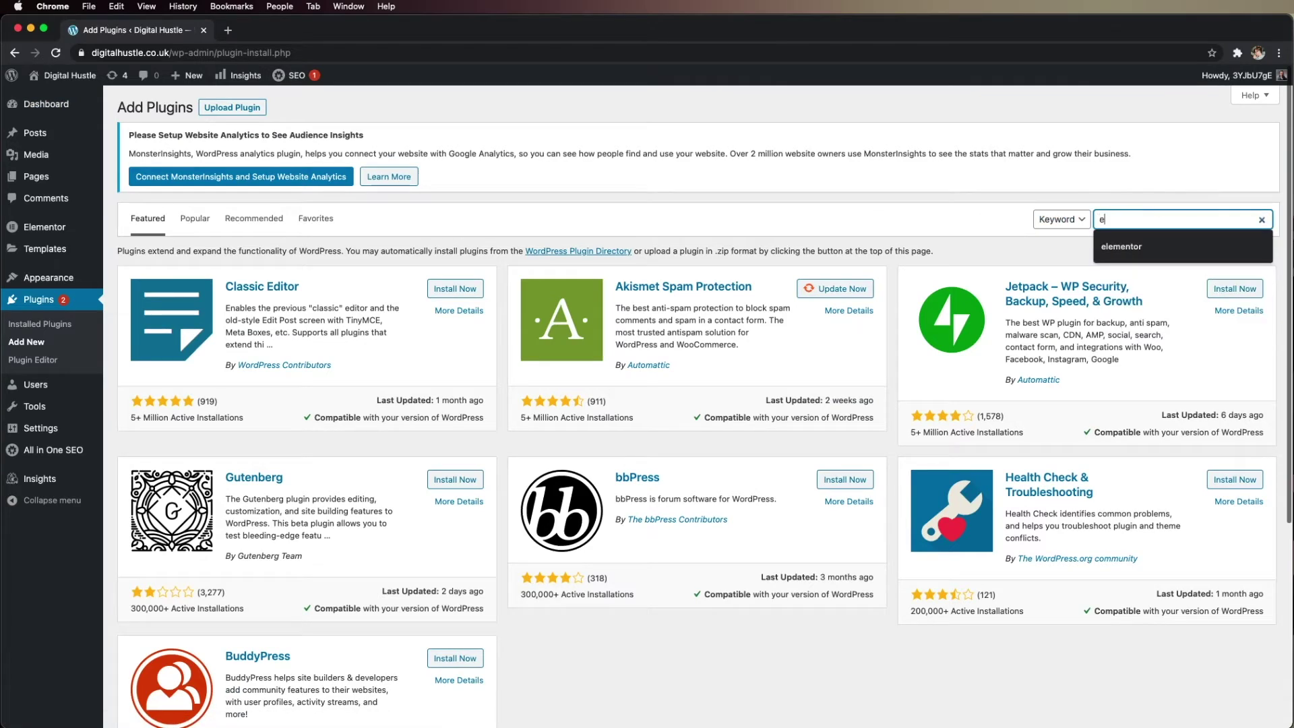
pyautogui.write('entor')
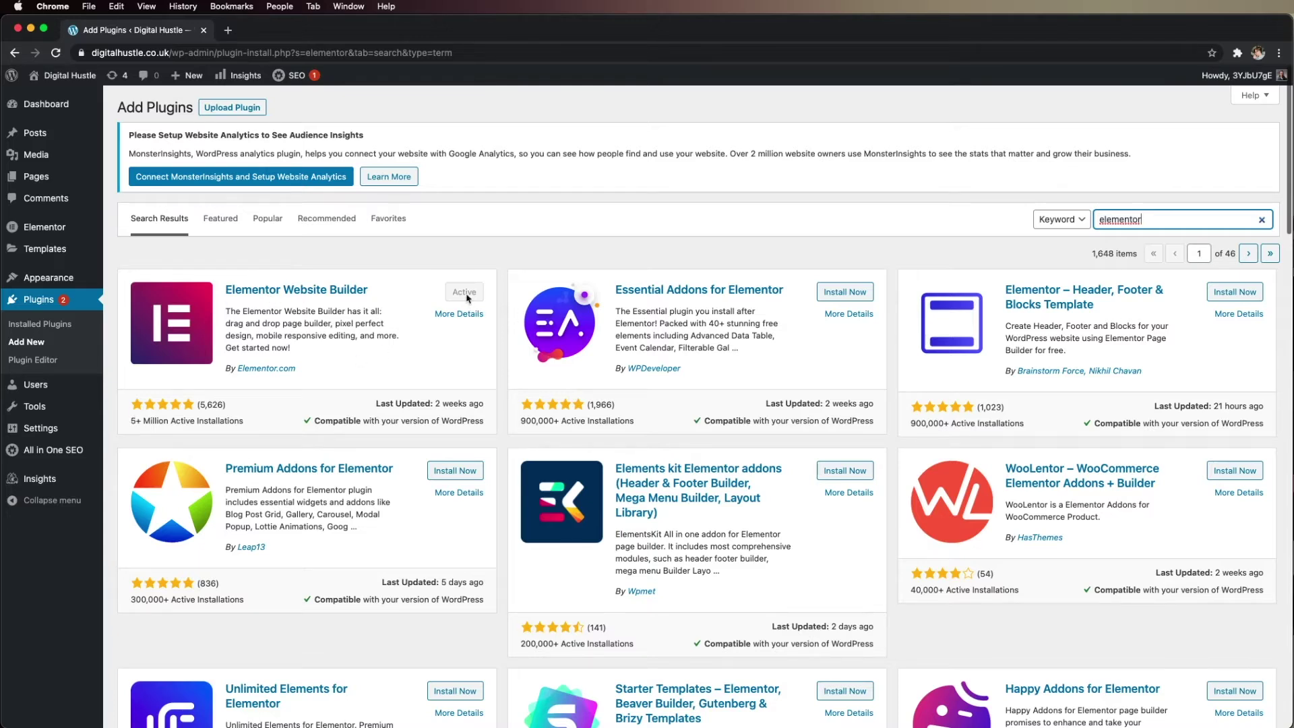
# Step: Return to the site dashboard and create a new page with Elementor
pyautogui.click(71, 75)
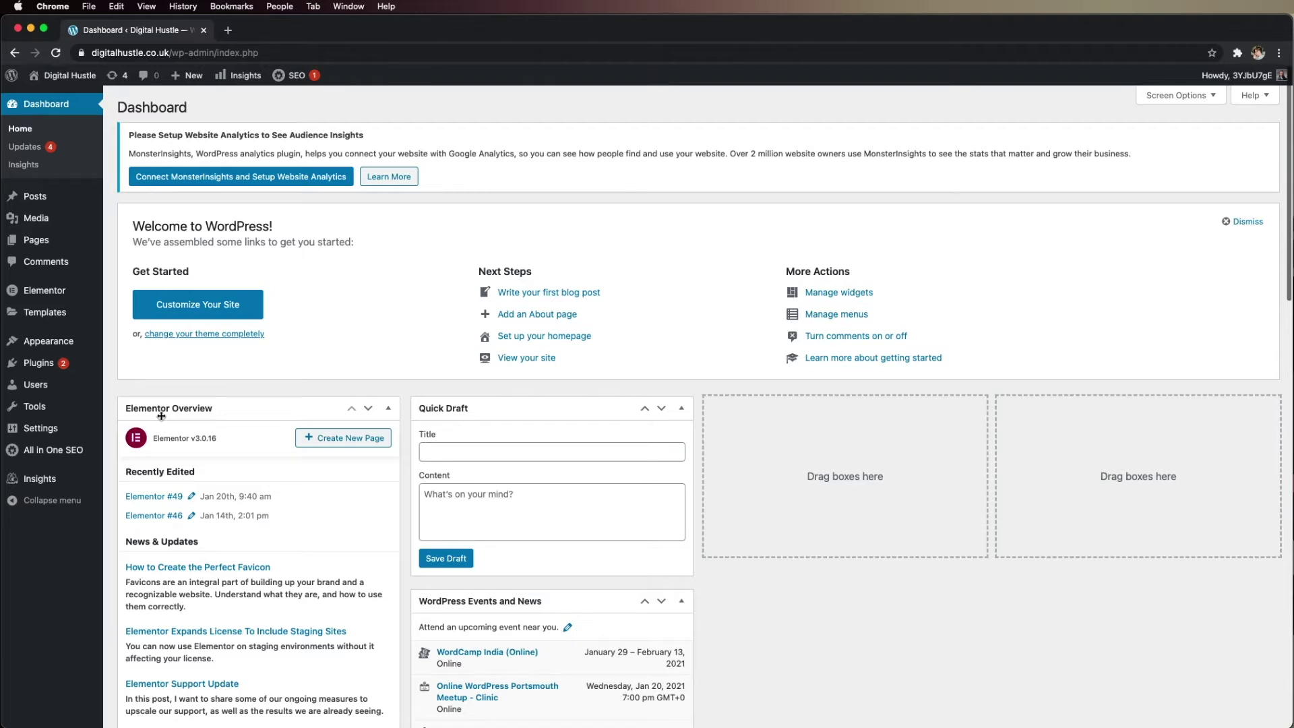
pyautogui.click(343, 439)
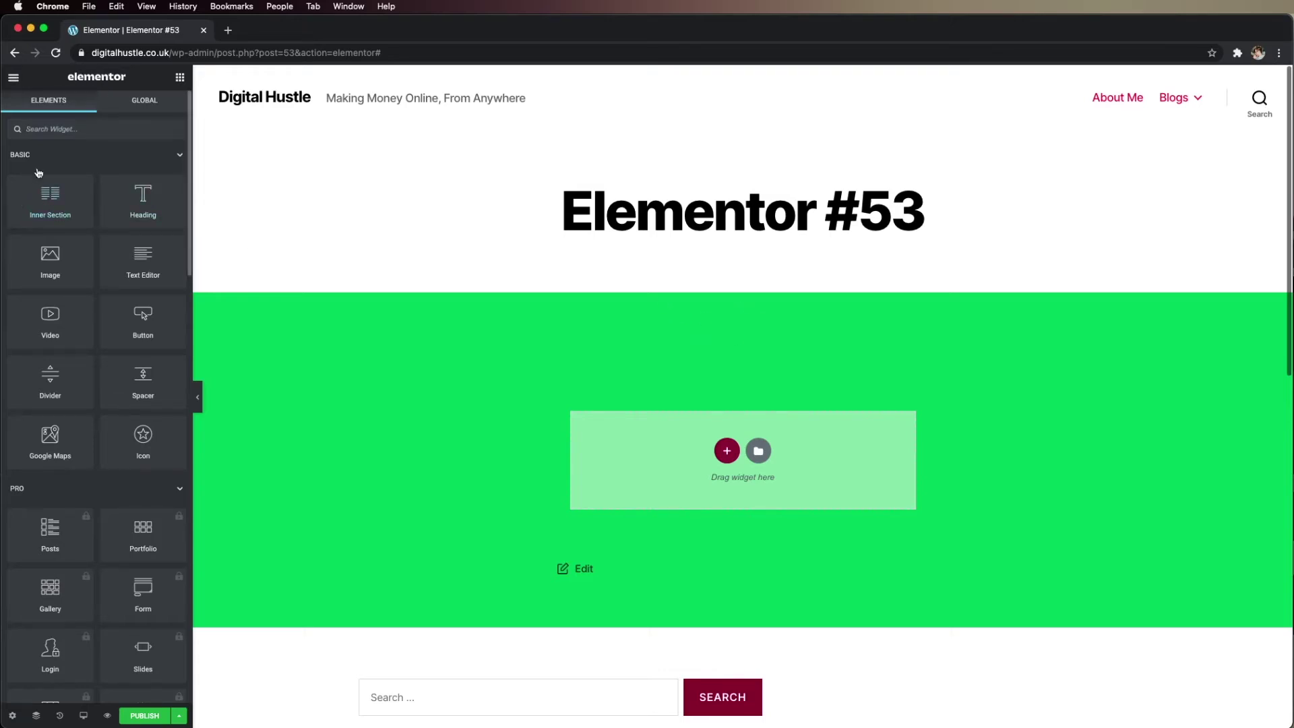
pyautogui.scroll(-3, 47, 472)
pyautogui.scroll(3, 67, 431)
# Step: Add a new section with a single-column structure to the empty page
pyautogui.click(730, 456)
pyautogui.click(728, 451)
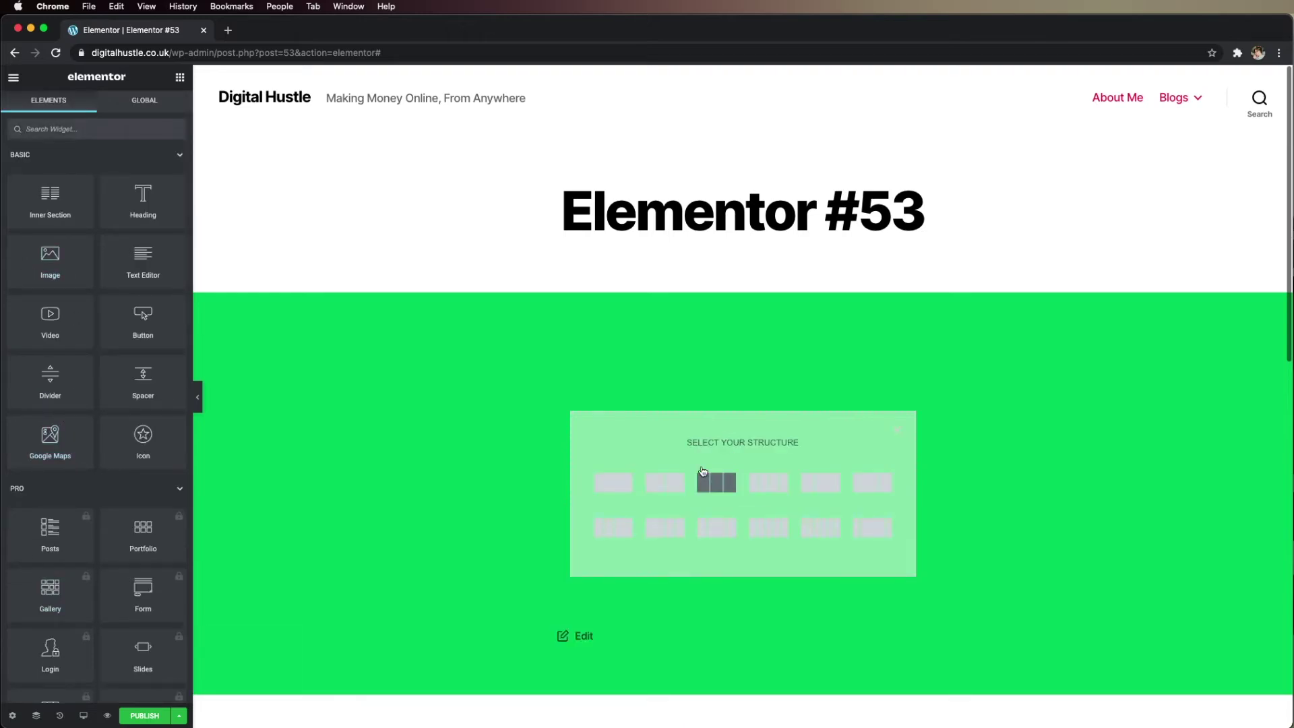
pyautogui.click(625, 538)
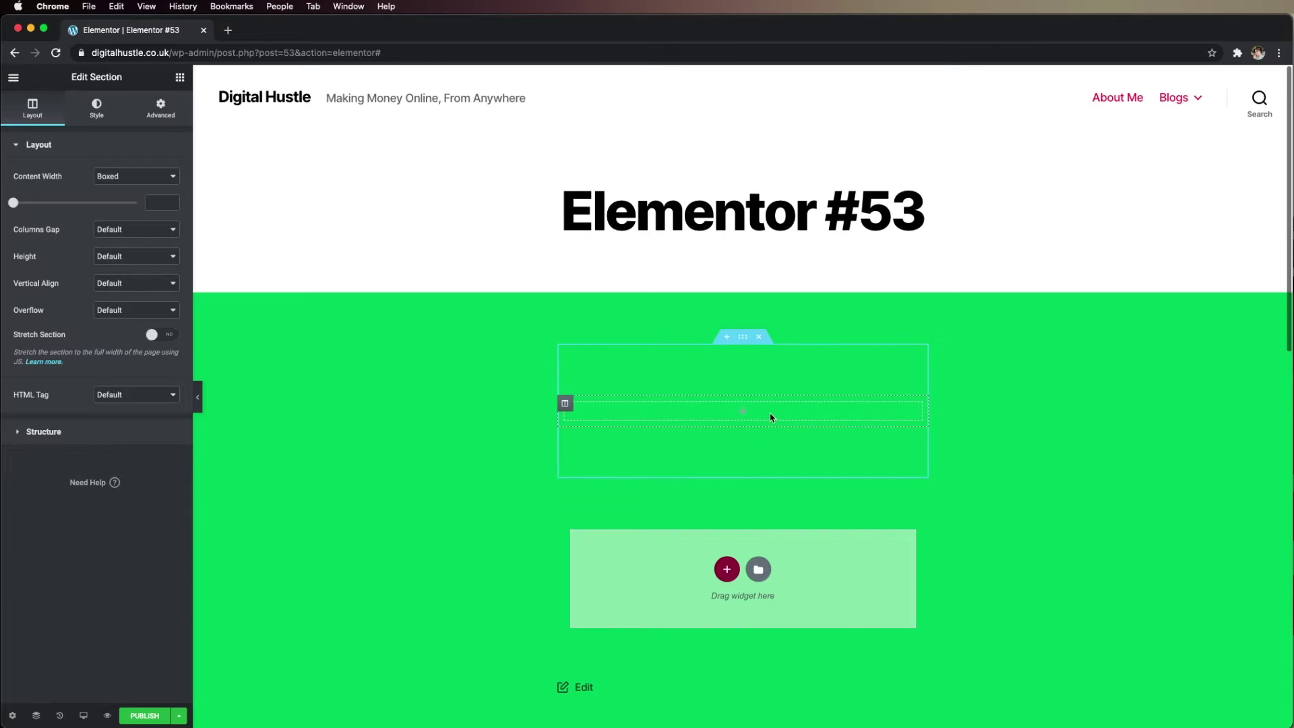
# Step: Insert a heading reading "About Me" into the single-column section and centre it
pyautogui.click(180, 77)
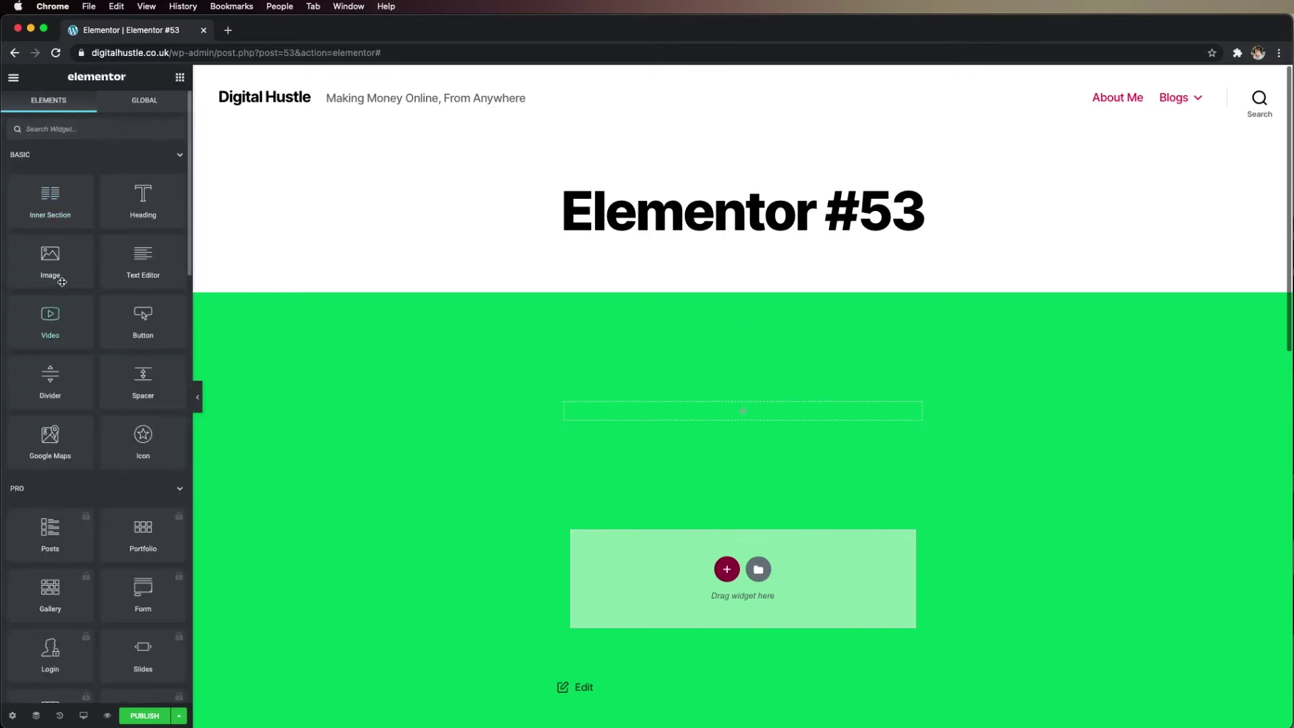
pyautogui.moveTo(129, 209); pyautogui.dragTo(665, 413)
pyautogui.tripleClick(744, 448)
pyautogui.write('About Me')
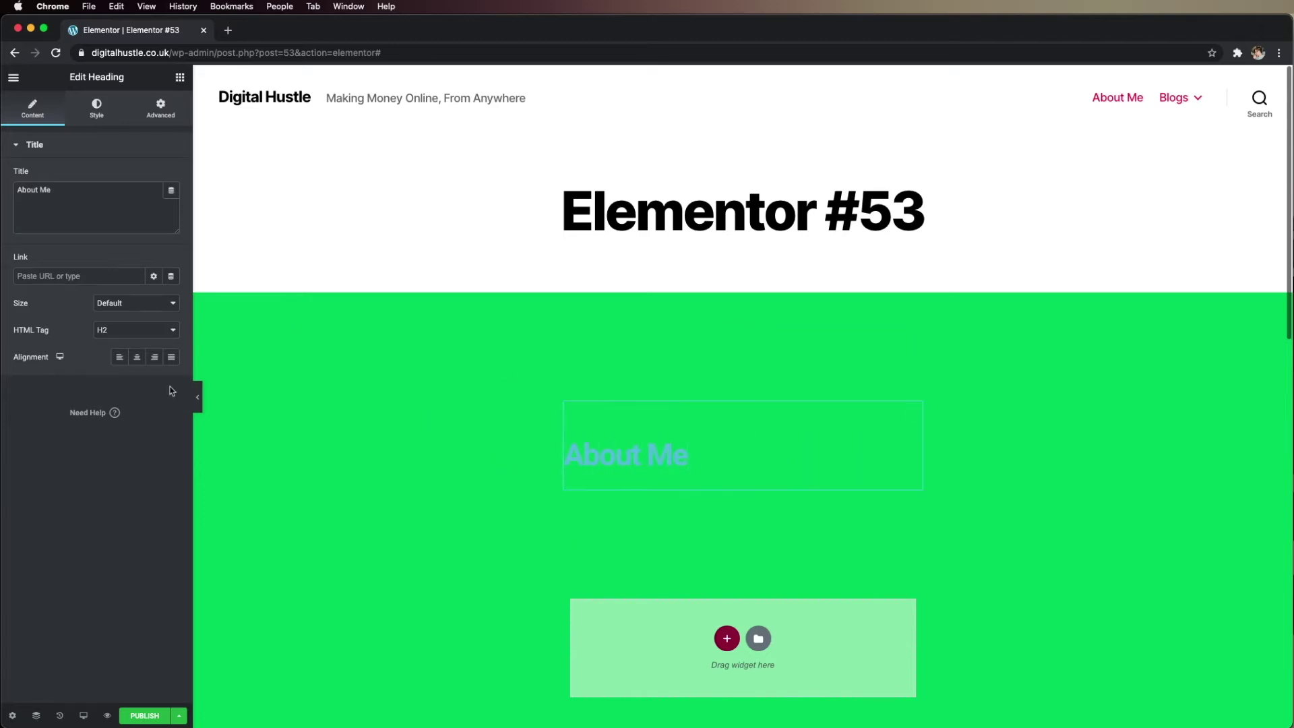
pyautogui.click(137, 356)
pyautogui.click(384, 415)
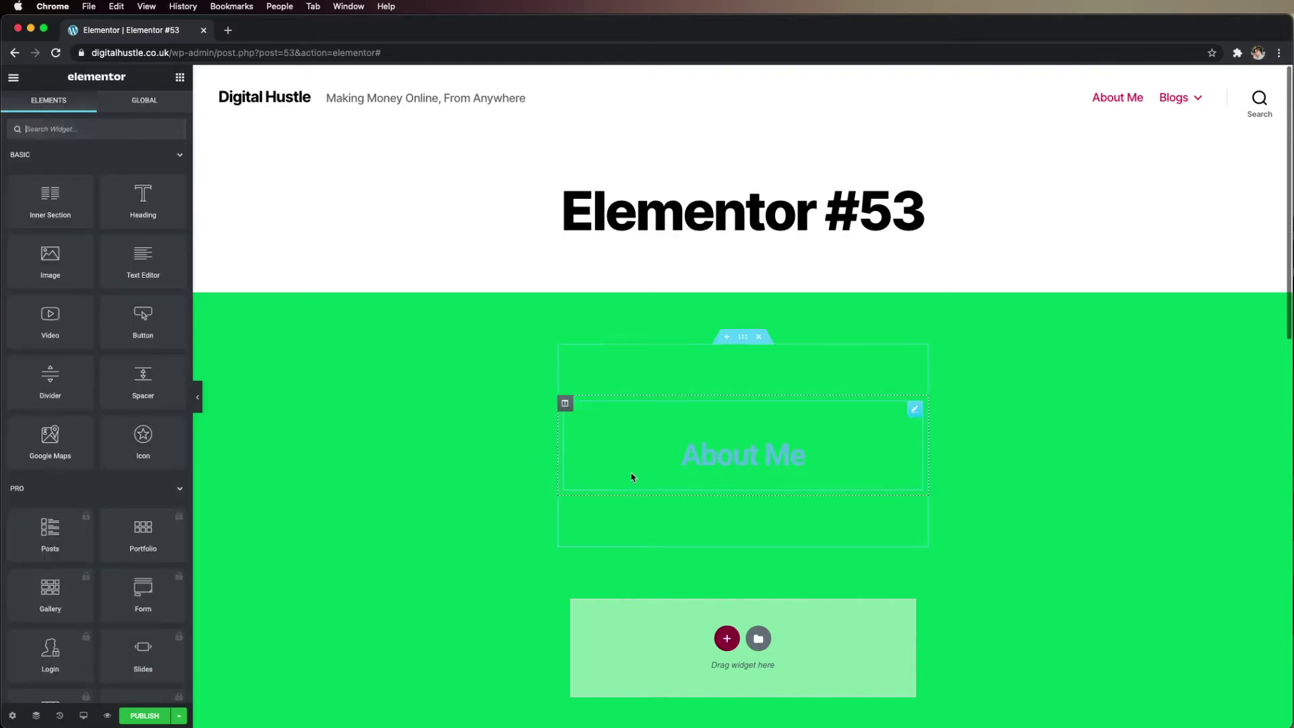
# Step: Enlarge the "About Me" heading by raising its typography size
pyautogui.doubleClick(763, 456)
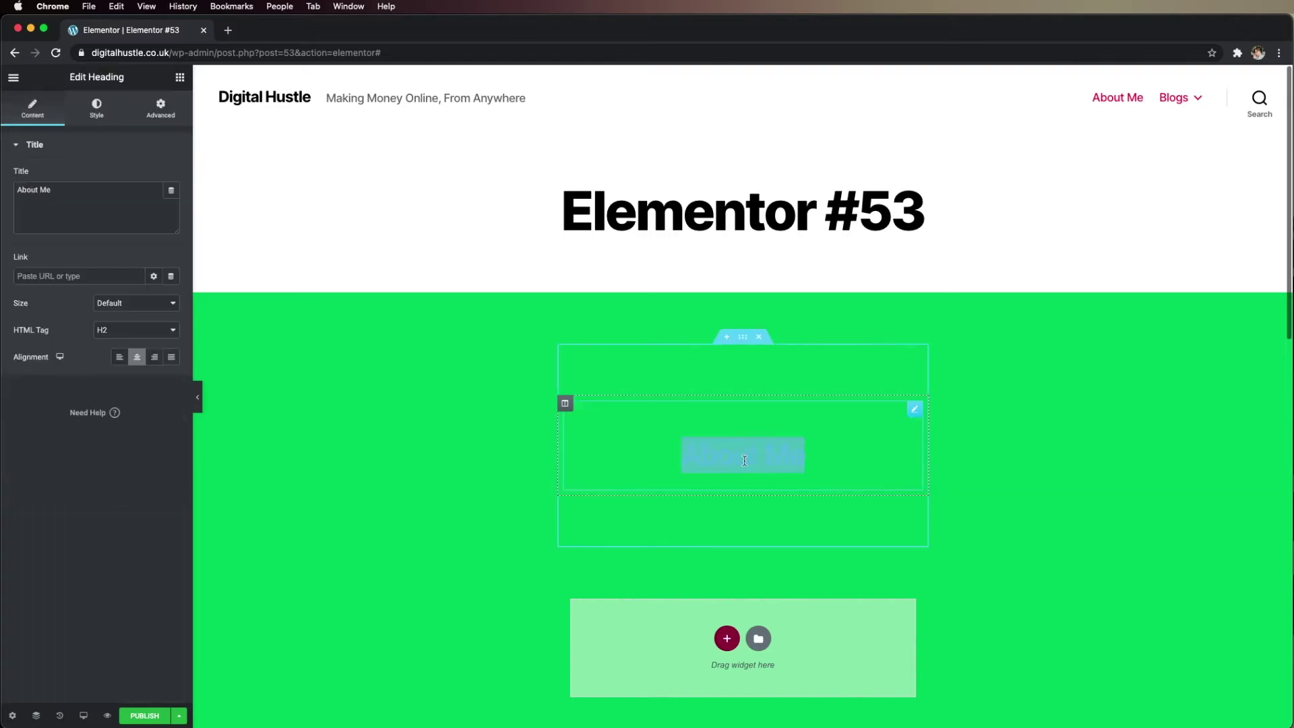
pyautogui.click(97, 120)
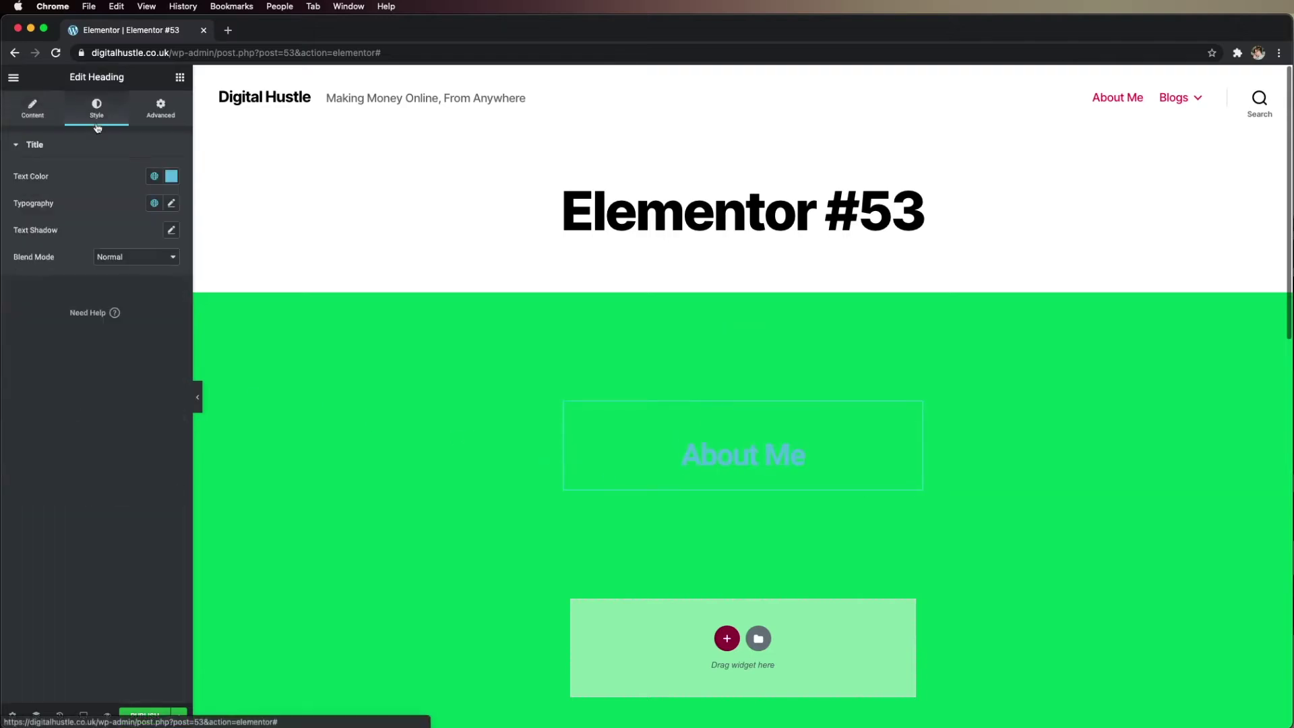
pyautogui.click(147, 111)
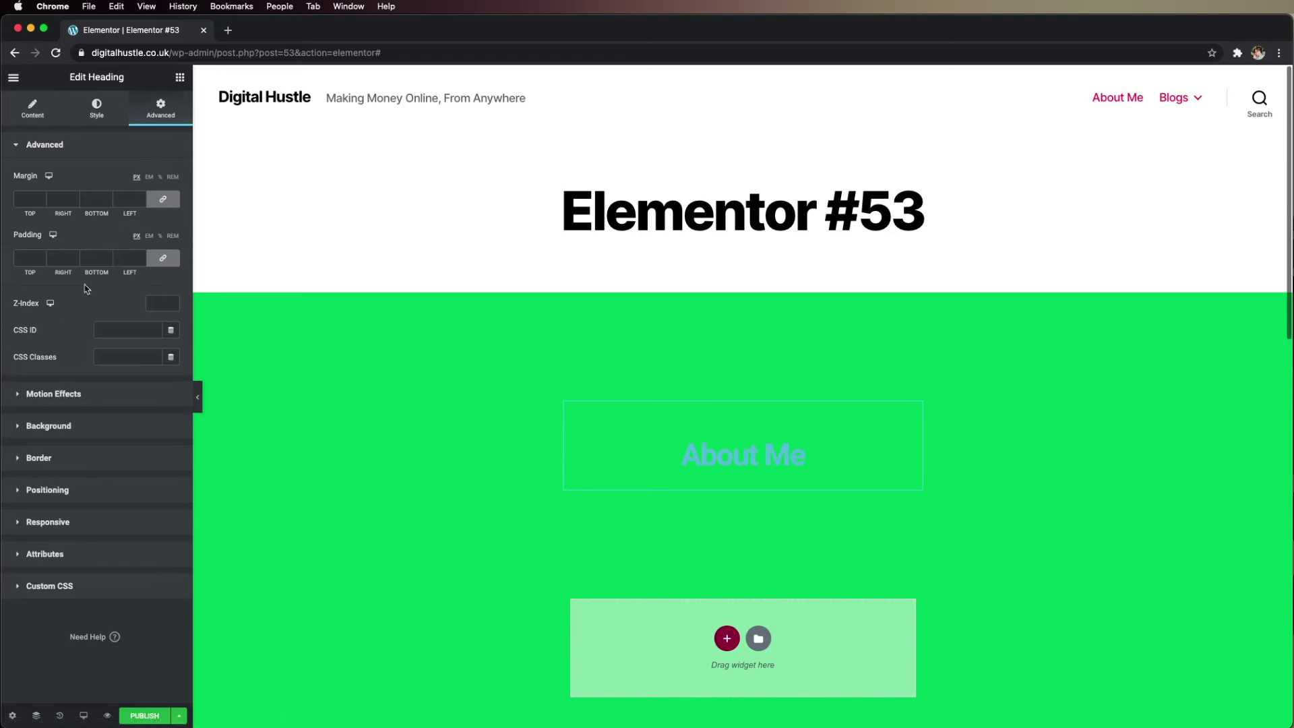
pyautogui.click(95, 110)
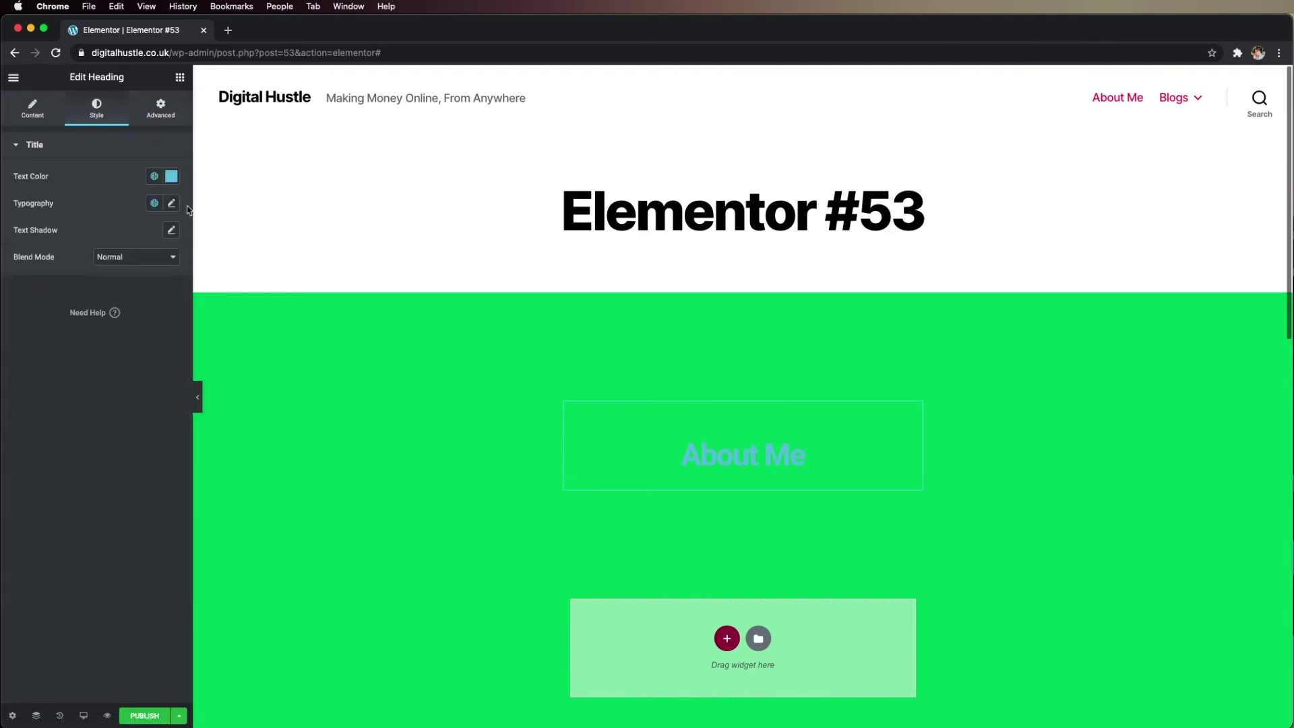
pyautogui.tripleClick(710, 454)
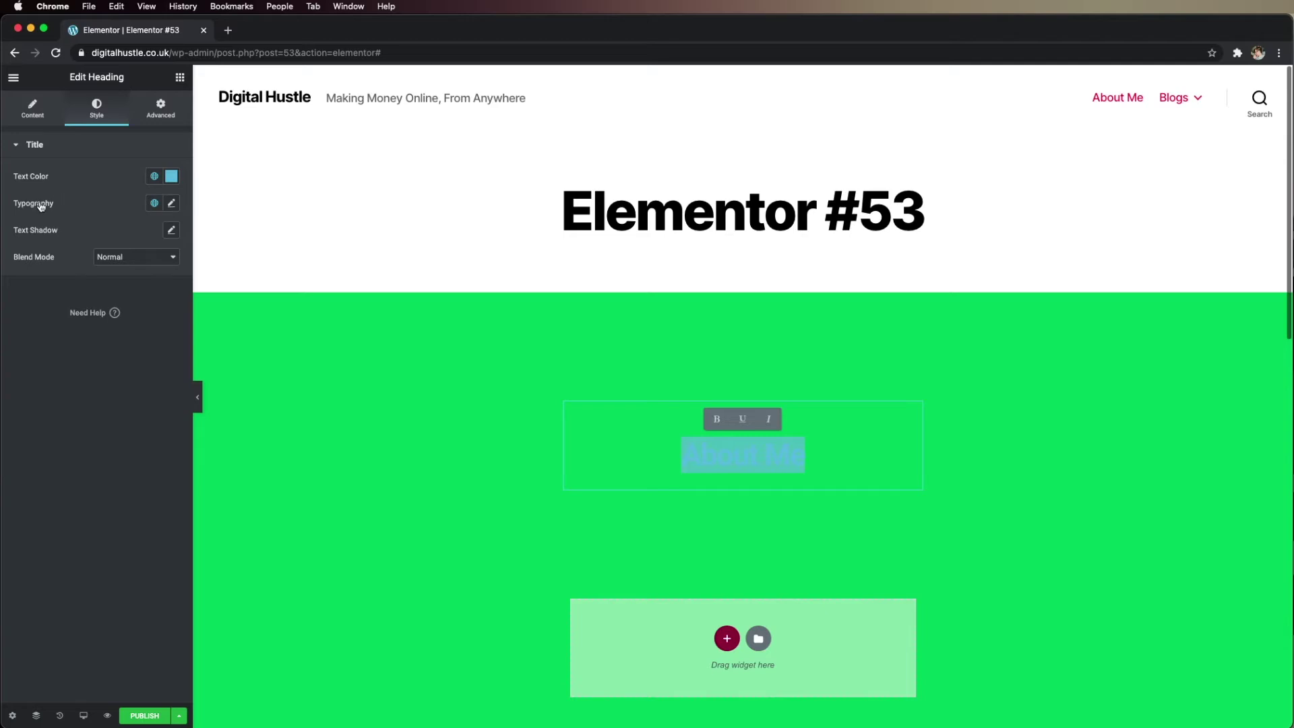
pyautogui.click(171, 203)
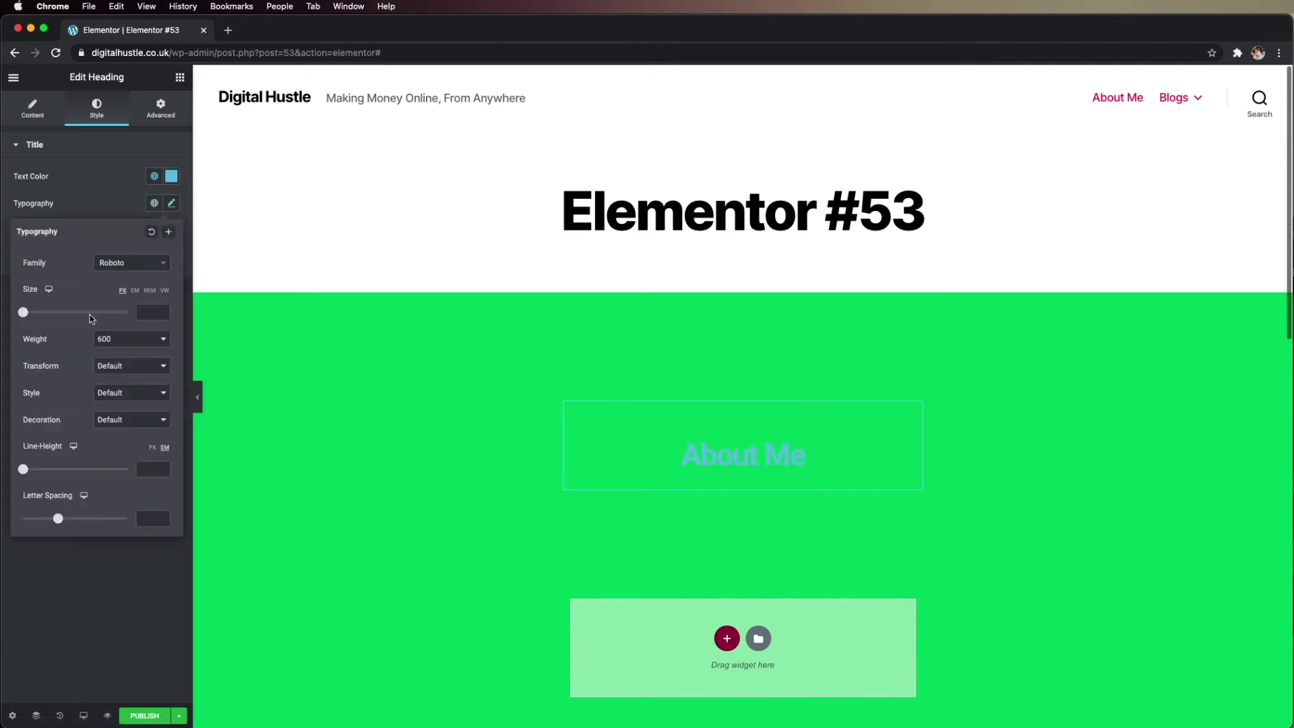
pyautogui.moveTo(23, 312); pyautogui.dragTo(76, 322)
pyautogui.press('Delete')
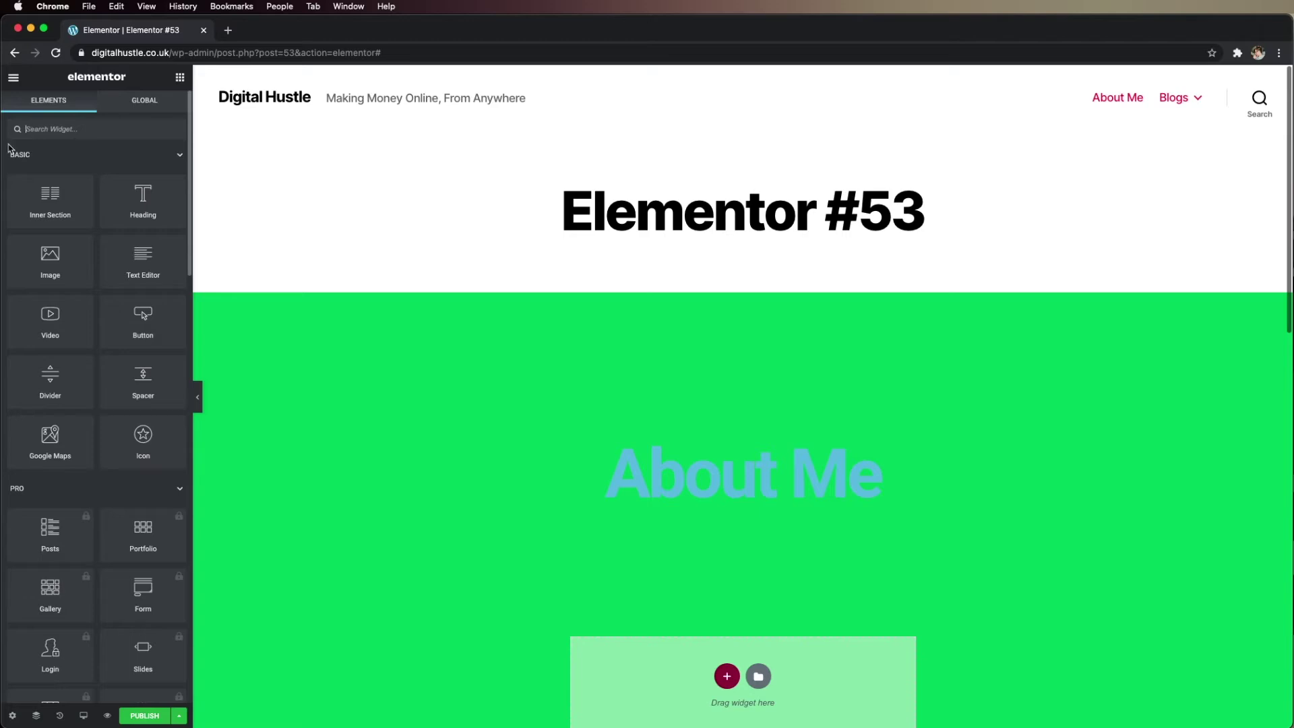
# Step: Open the site settings from the Elementor editor
pyautogui.click(13, 79)
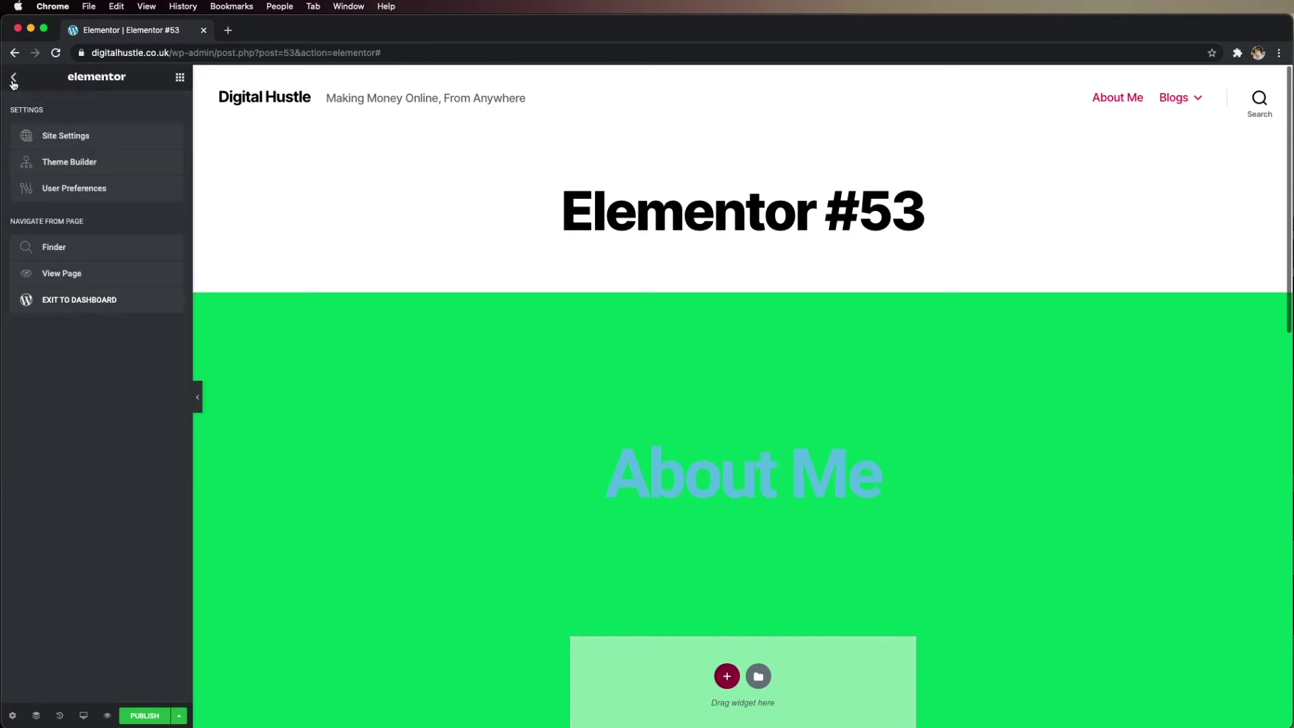
pyautogui.click(13, 81)
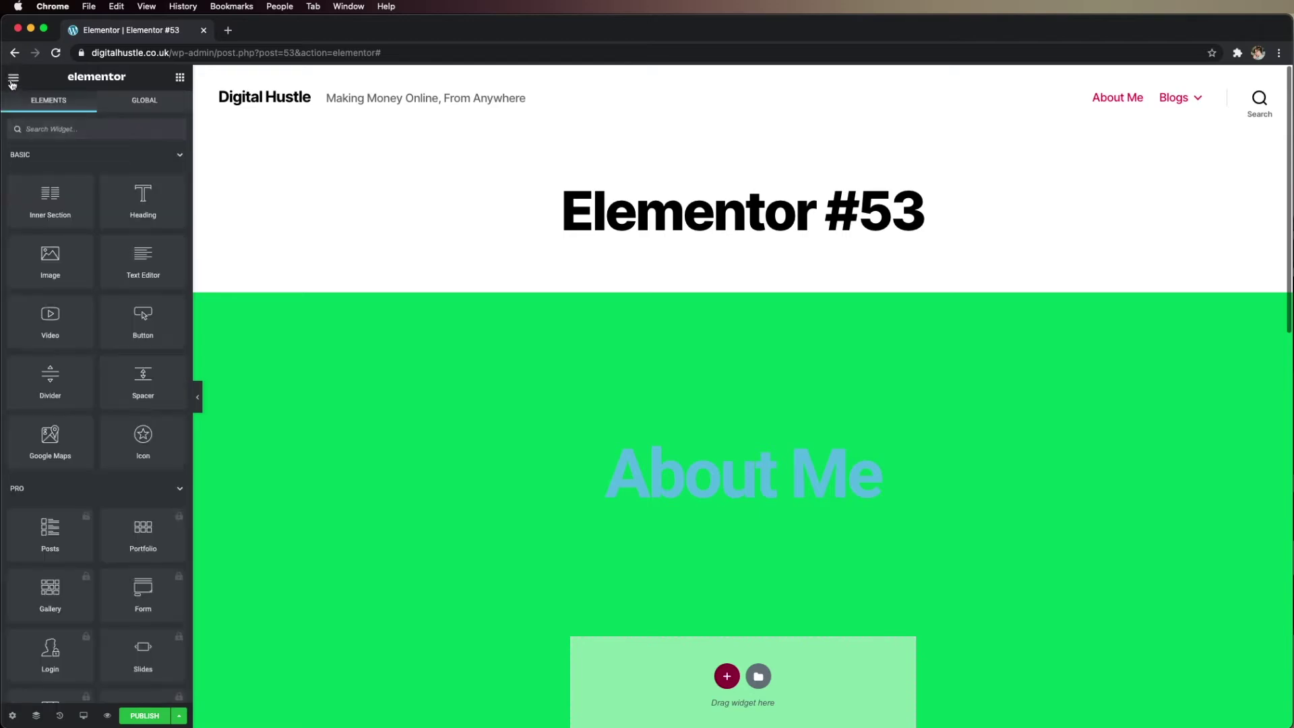
pyautogui.click(13, 79)
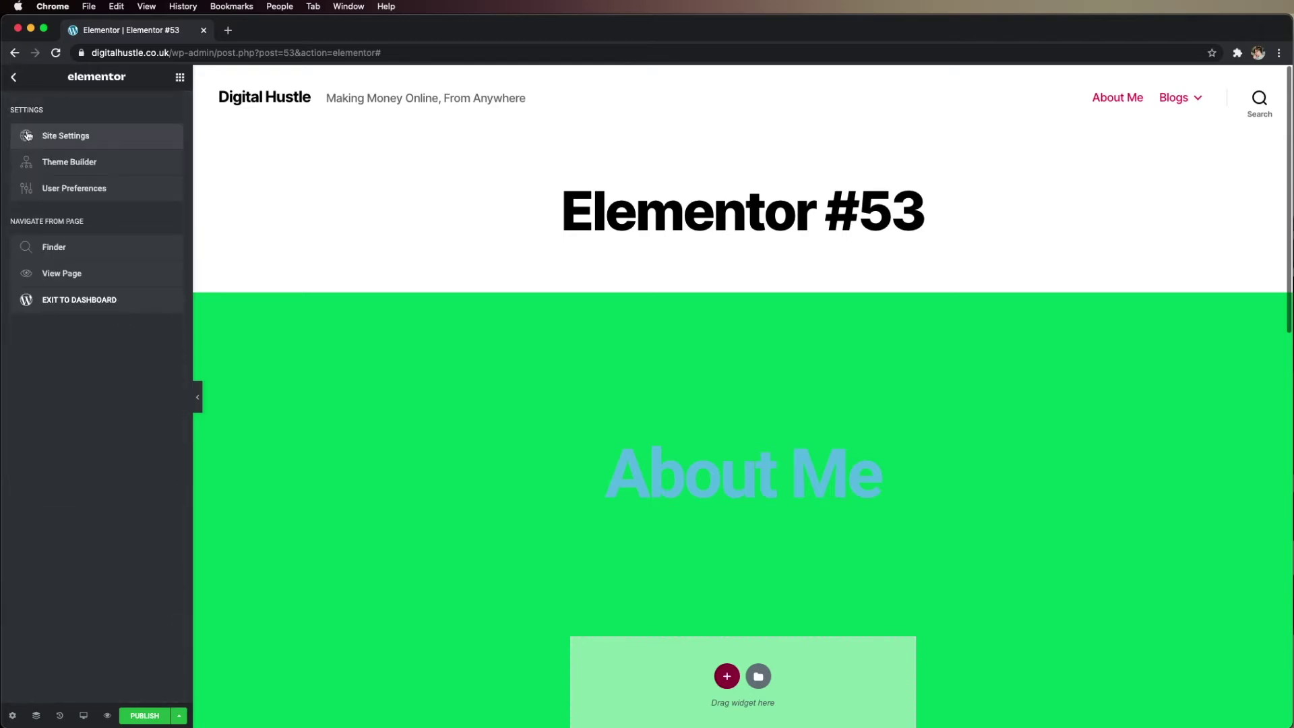
pyautogui.click(76, 141)
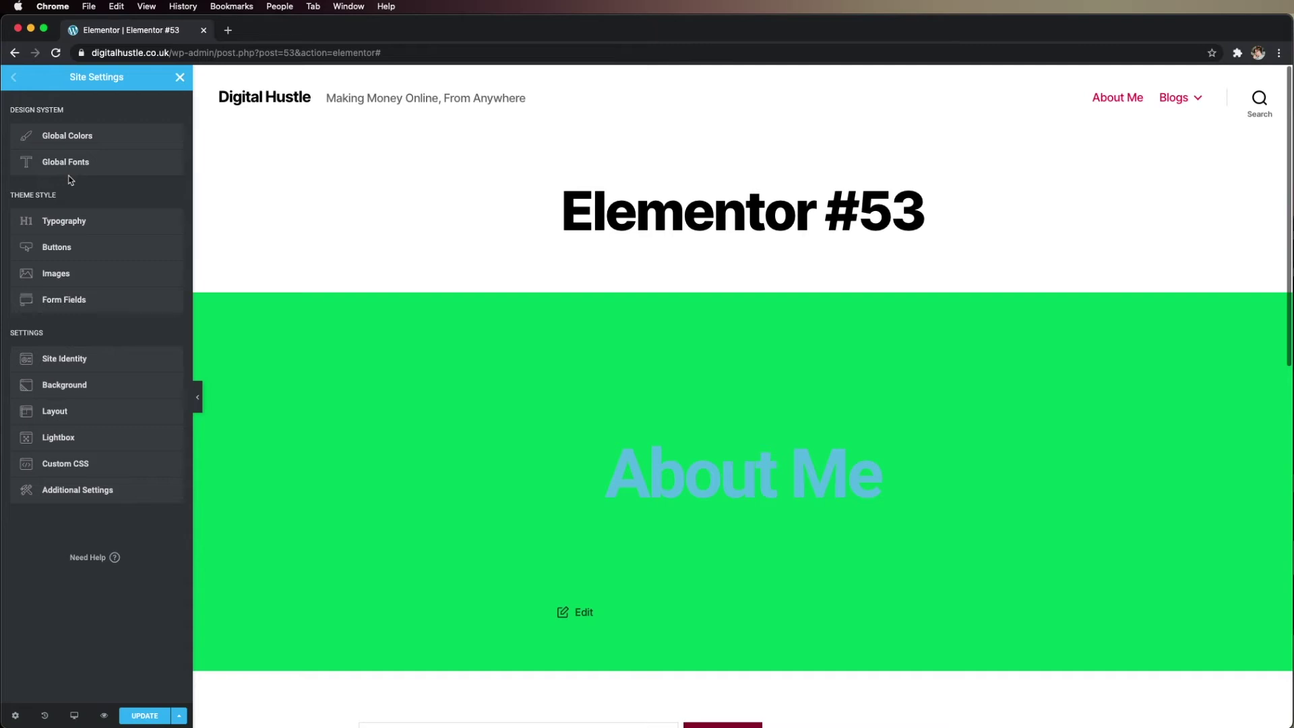
# Step: Search the web for "adobe colour" in a new browser tab and open the Adobe Color wheel site
pyautogui.press('super+t')
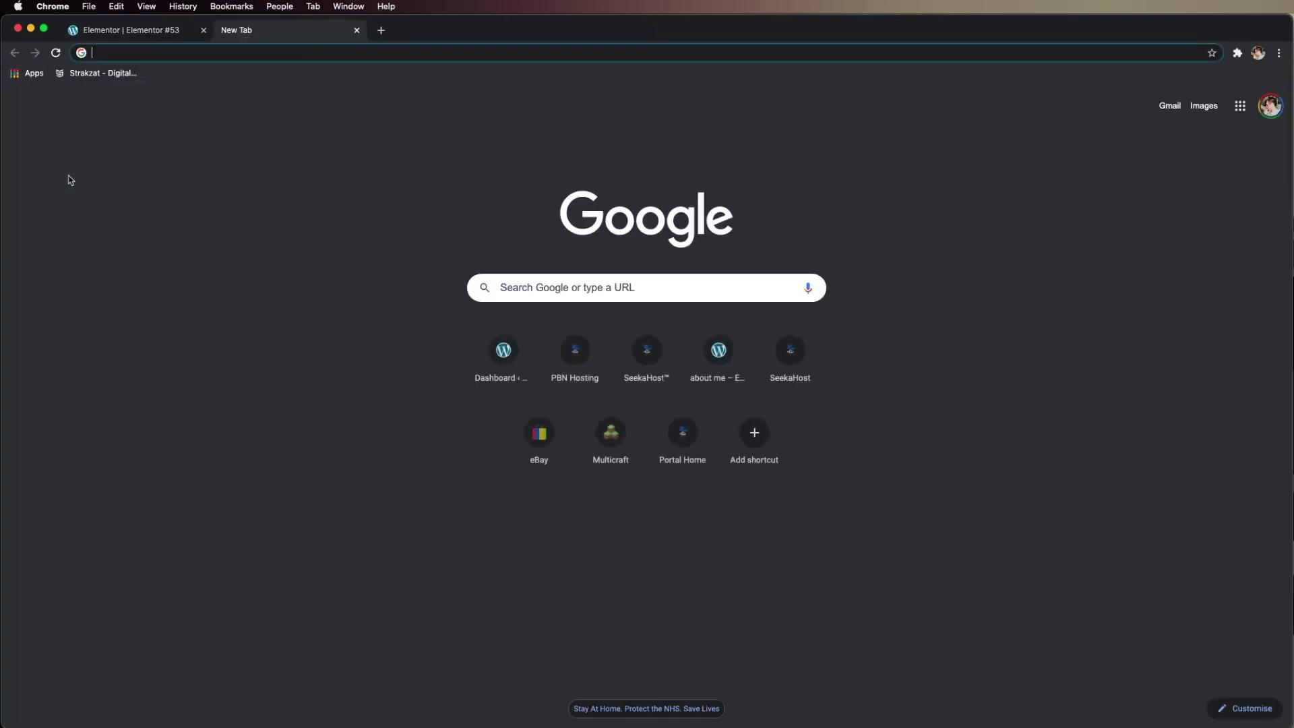
pyautogui.write('adobe ol')
pyautogui.press('BackSpace')
pyautogui.press('BackSpace')
pyautogui.write('v')
pyautogui.press('BackSpace')
pyautogui.write('c')
pyautogui.press('BackSpace')
pyautogui.write('v')
pyautogui.press('BackSpace')
pyautogui.write('colour')
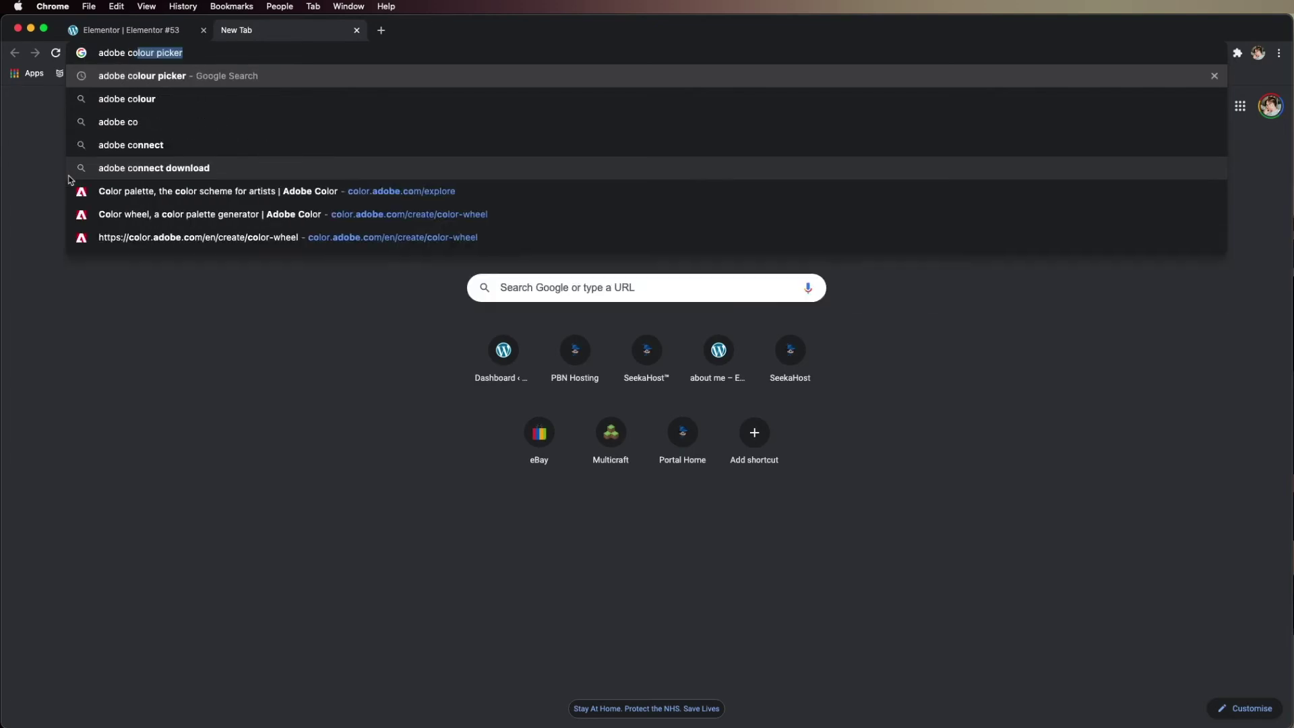
pyautogui.press('BackSpace')
pyautogui.press('Return')
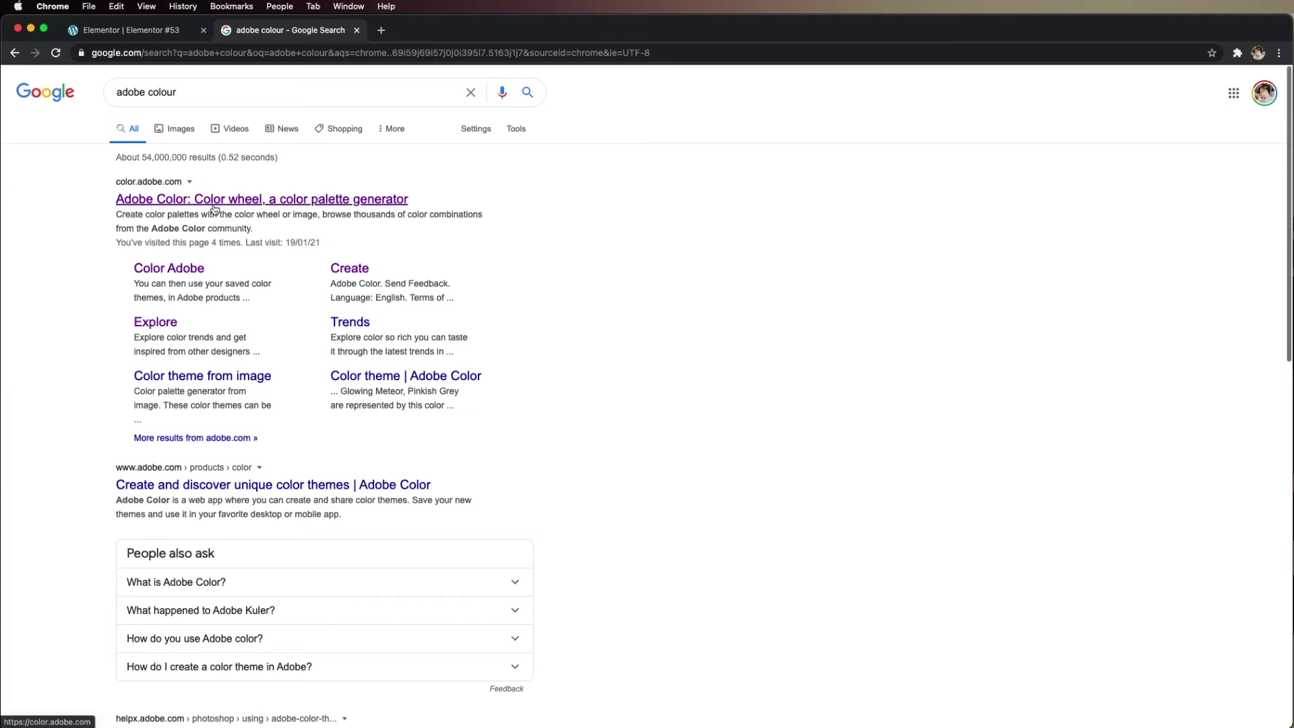
pyautogui.click(214, 200)
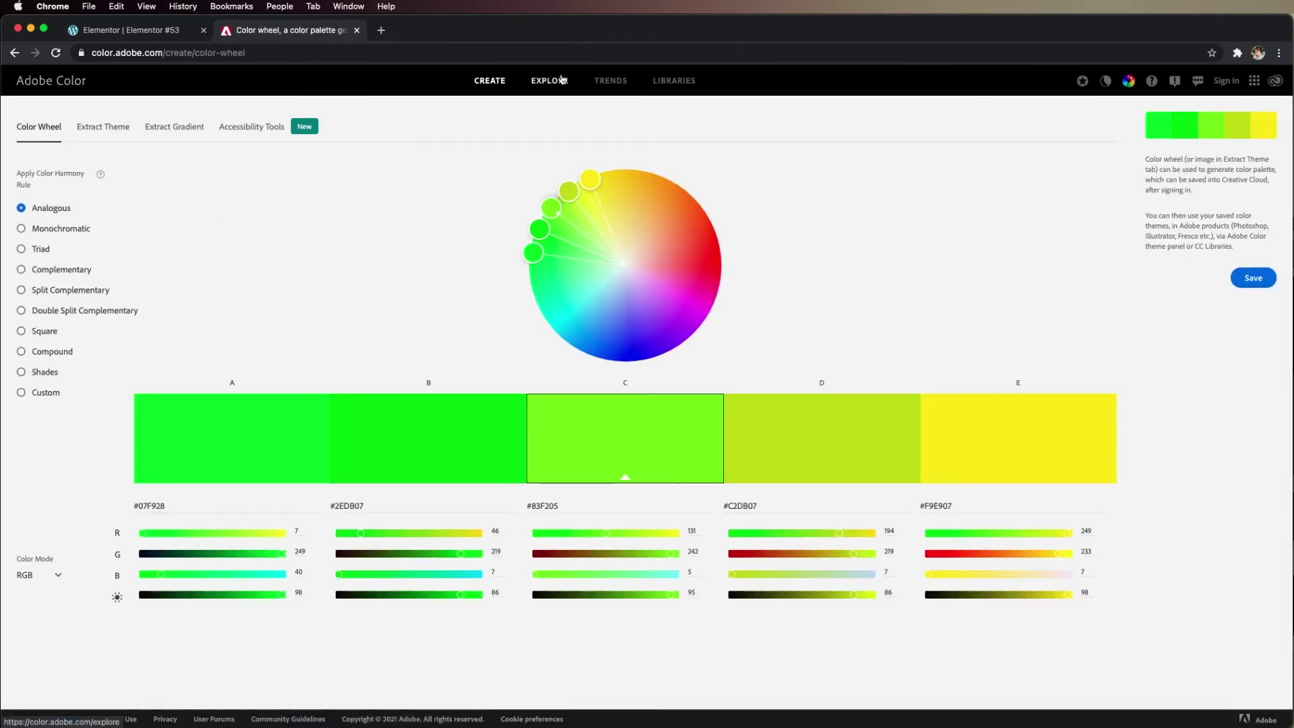
# Step: Search Adobe Color's Explore library for "business" palettes
pyautogui.click(561, 79)
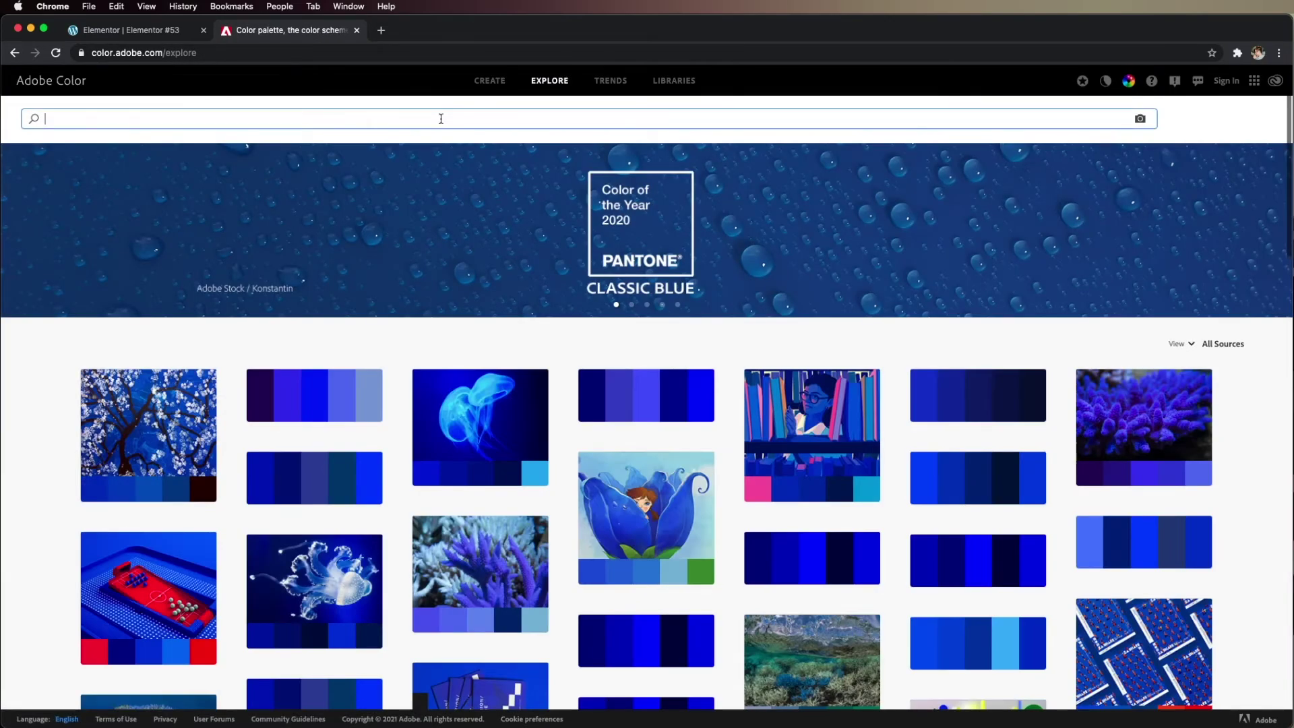
pyautogui.write('business')
pyautogui.press('Return')
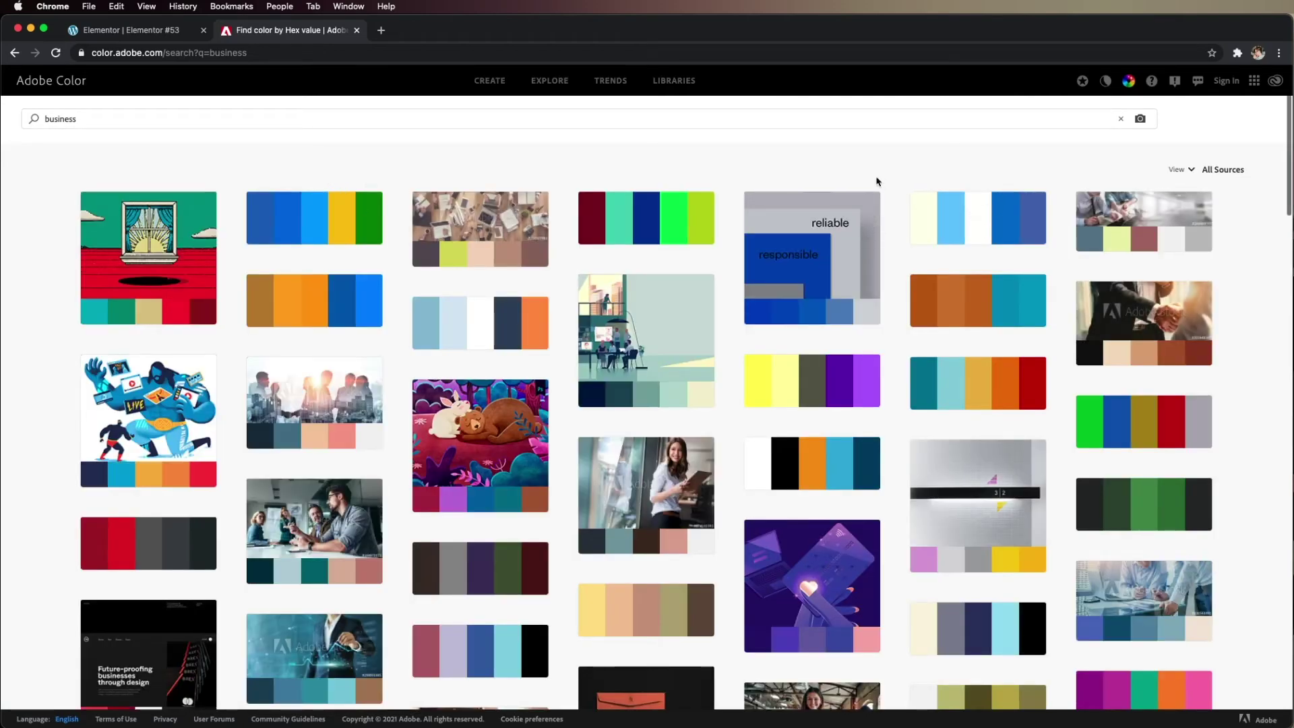
# Step: Browse the business palettes and open the one with cream, grey, navy, light blue and black swatches
pyautogui.scroll(-3, 375, 195)
pyautogui.scroll(-5, 555, 390)
pyautogui.scroll(8, 554, 390)
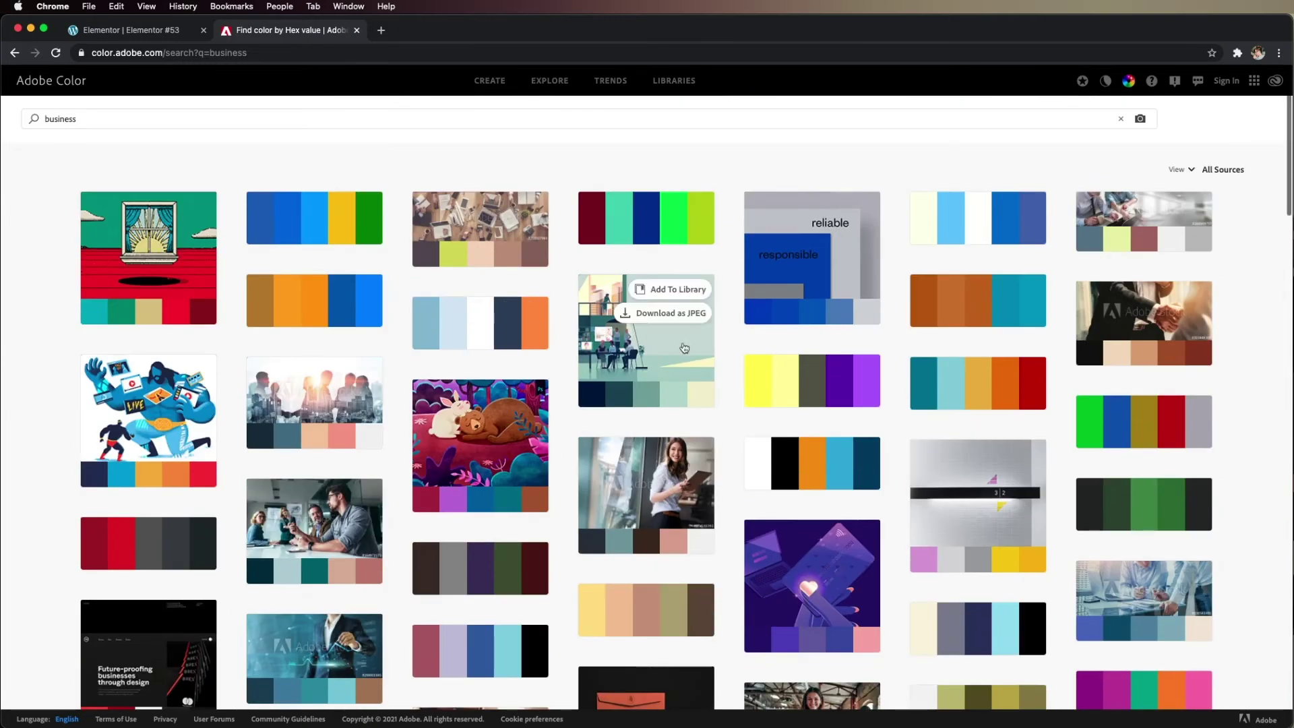
pyautogui.moveTo(766, 389)
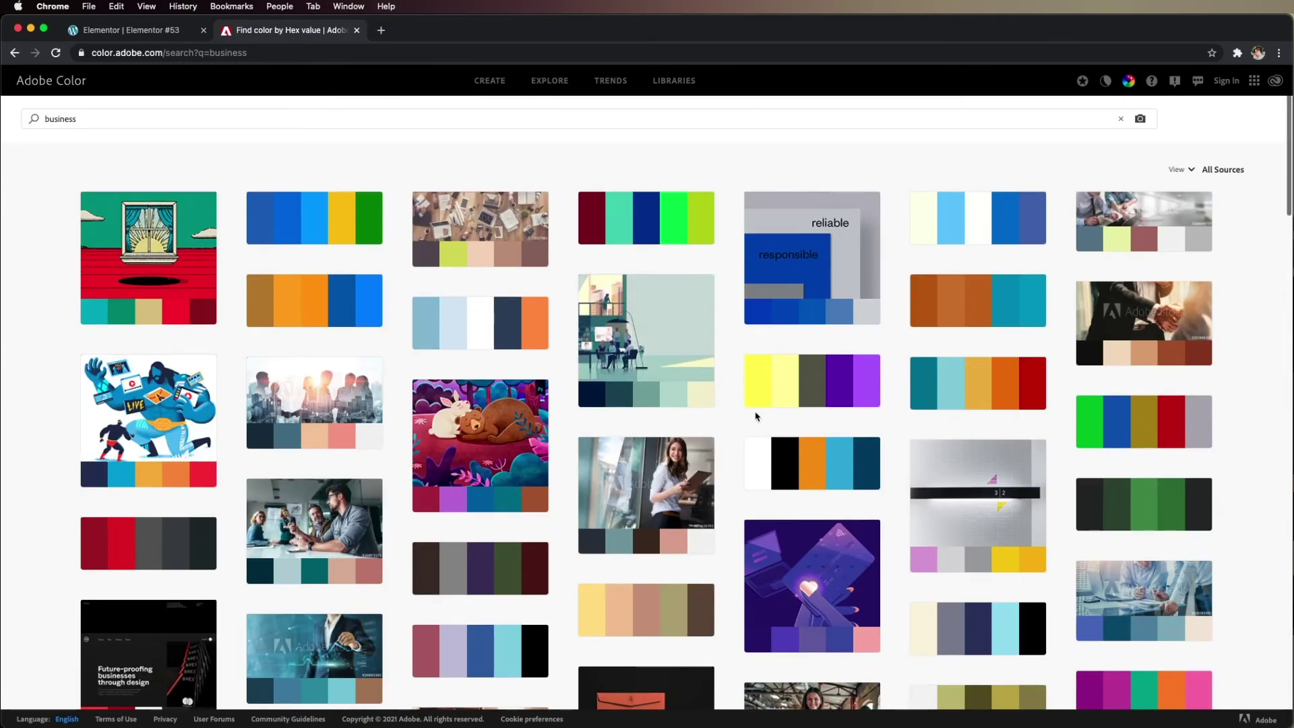
pyautogui.moveTo(934, 392)
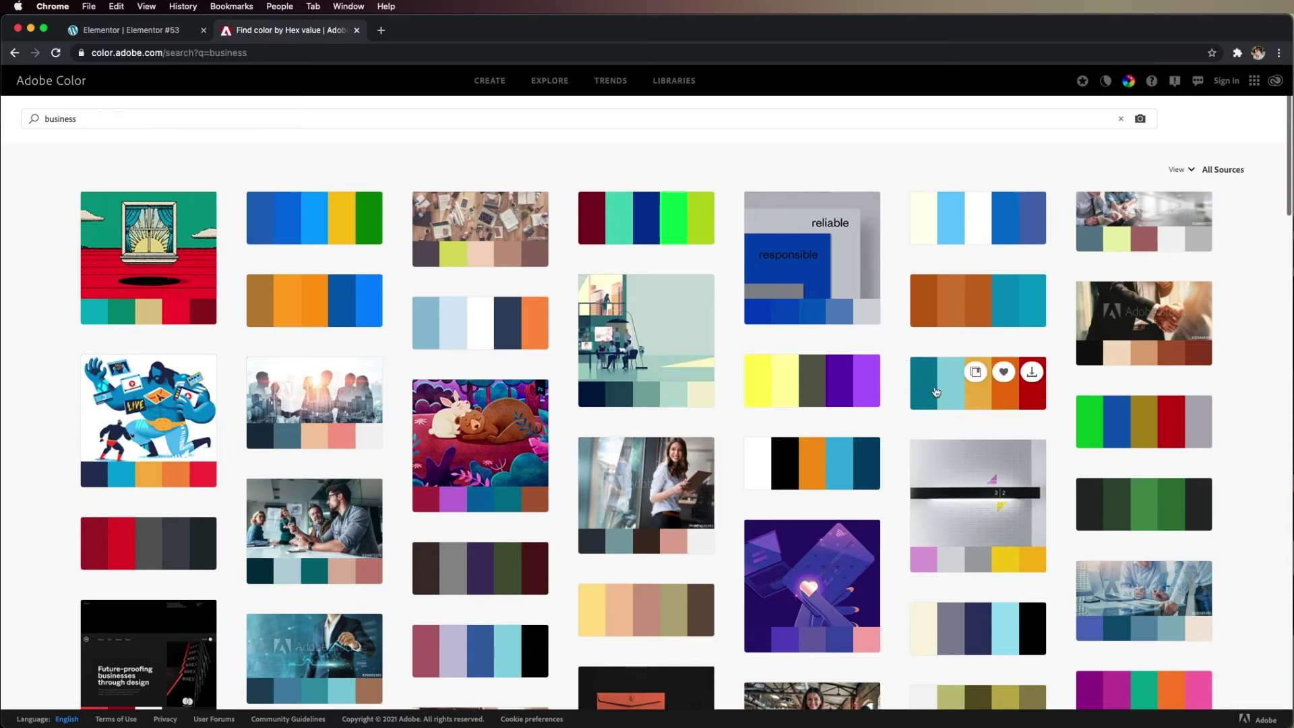
pyautogui.moveTo(844, 378)
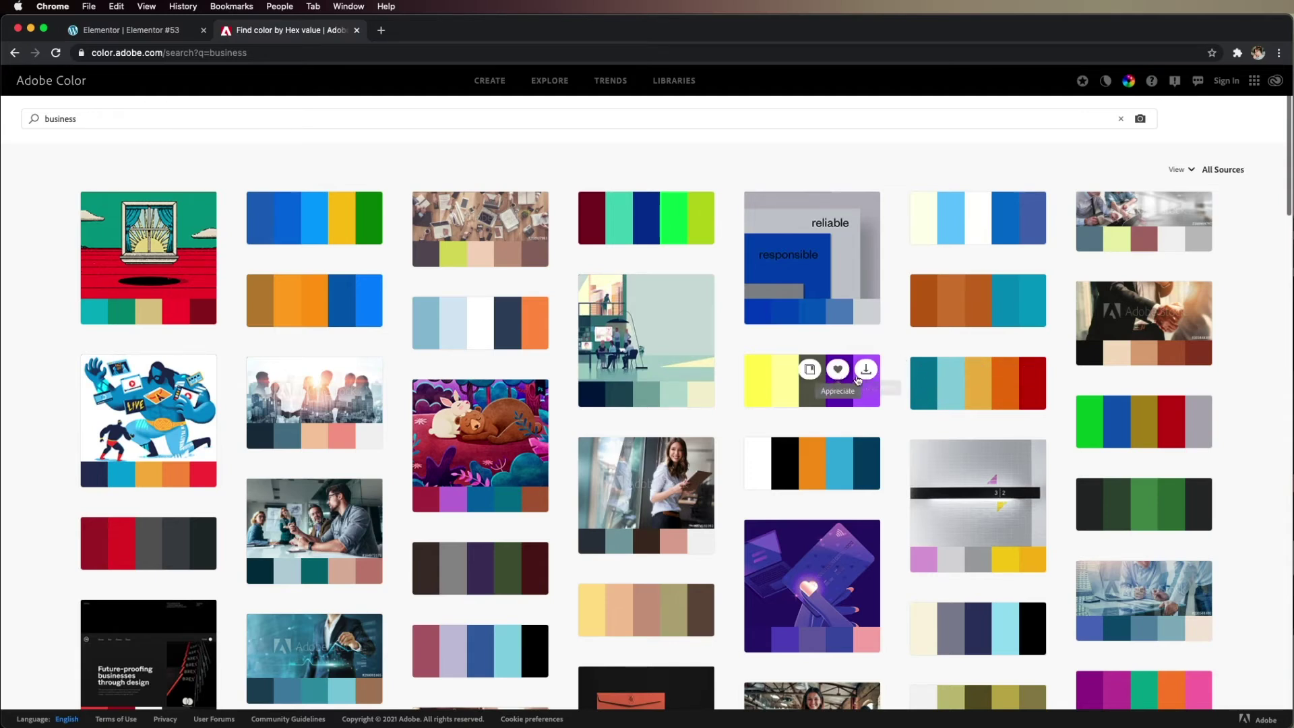
pyautogui.scroll(-1, 876, 387)
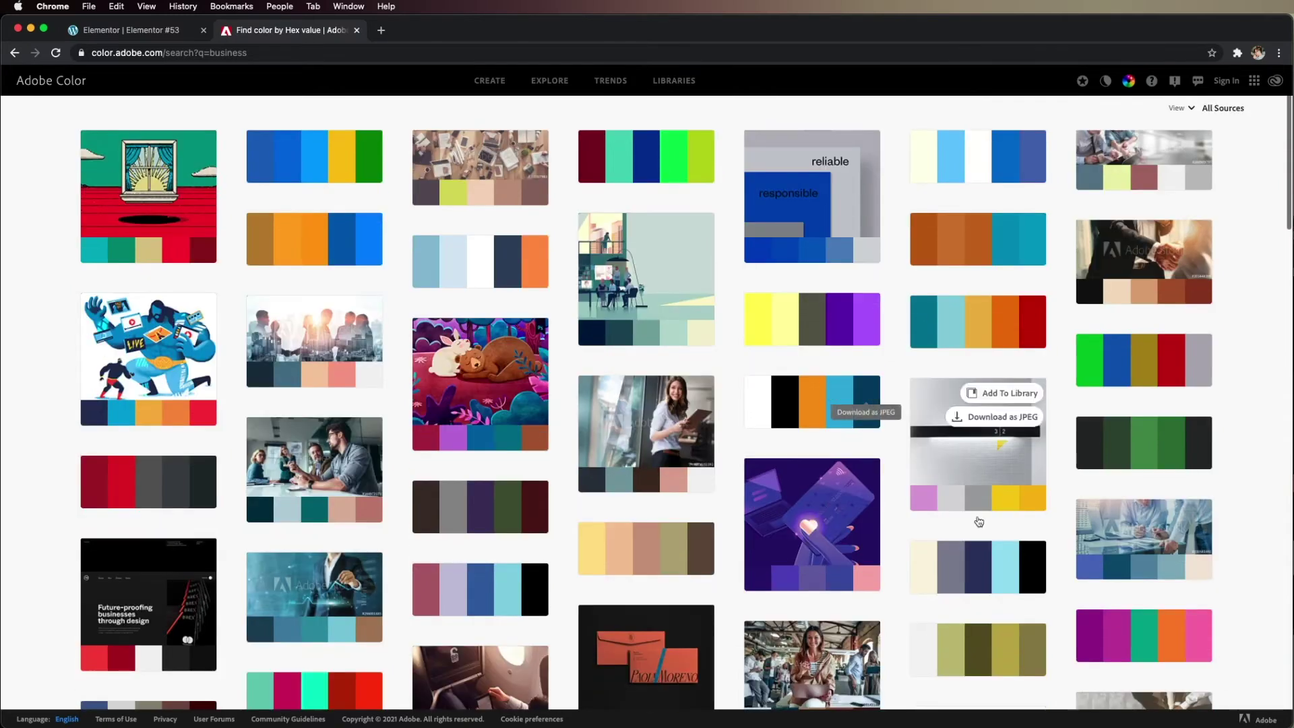
pyautogui.click(925, 571)
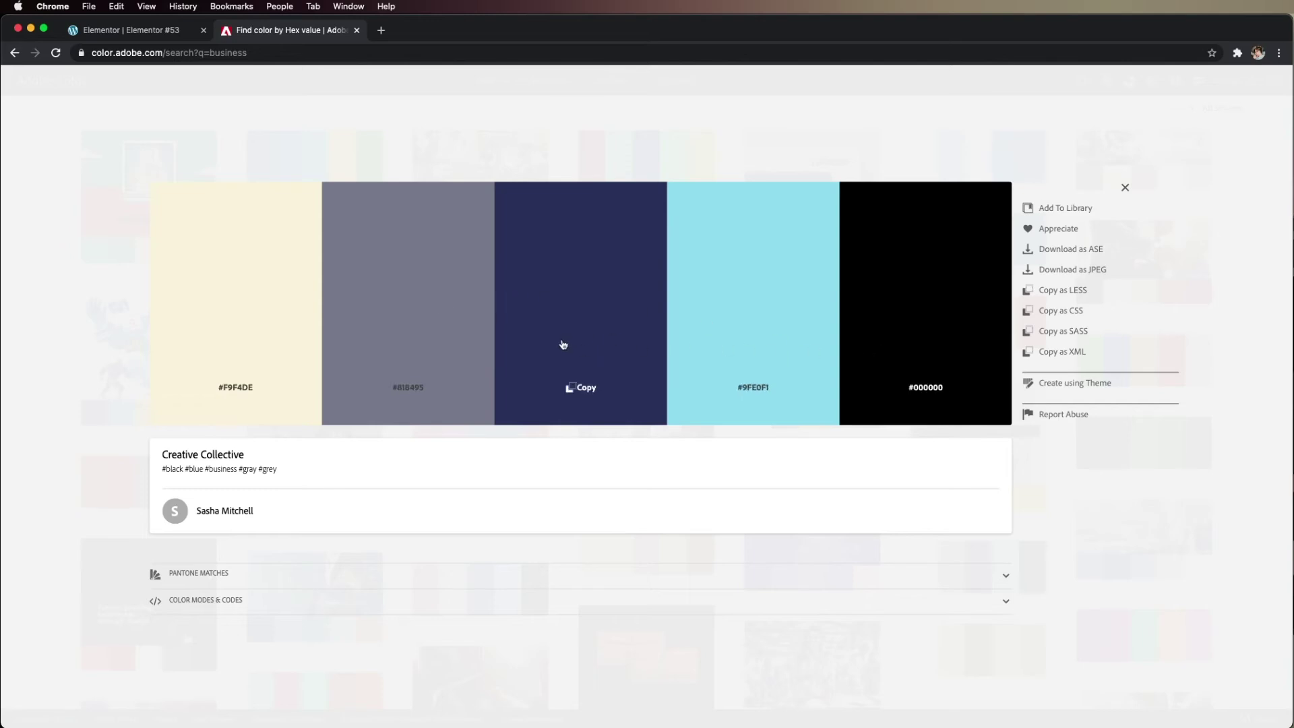
# Step: Open Elementor's global colors and set the Text color to #000000, copied from the Adobe Color palette
pyautogui.click(91, 34)
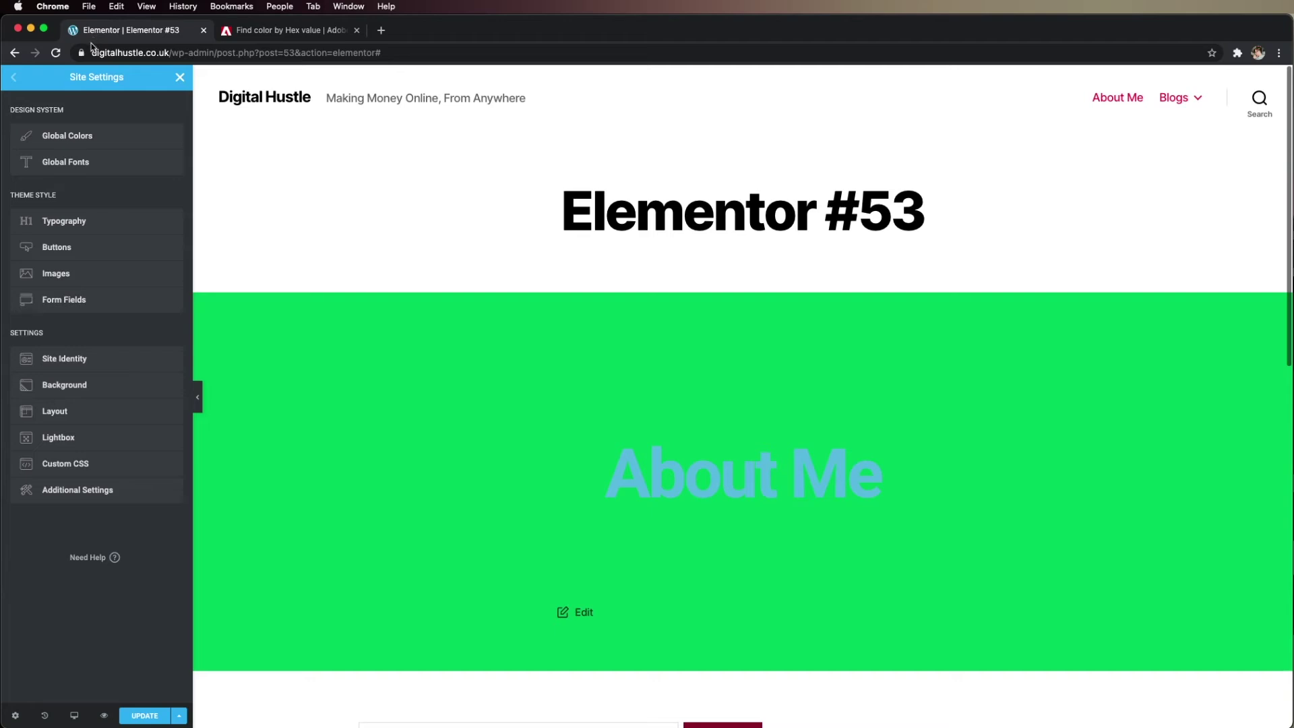
pyautogui.click(61, 136)
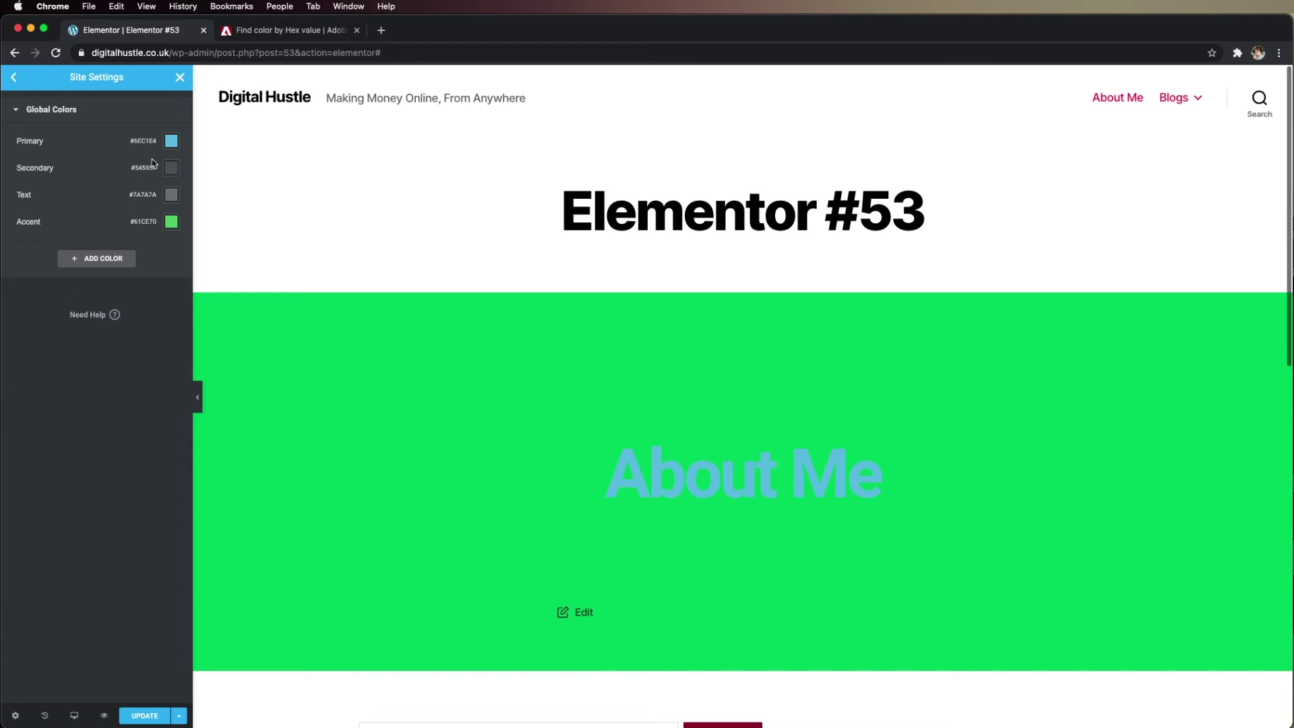
pyautogui.click(247, 31)
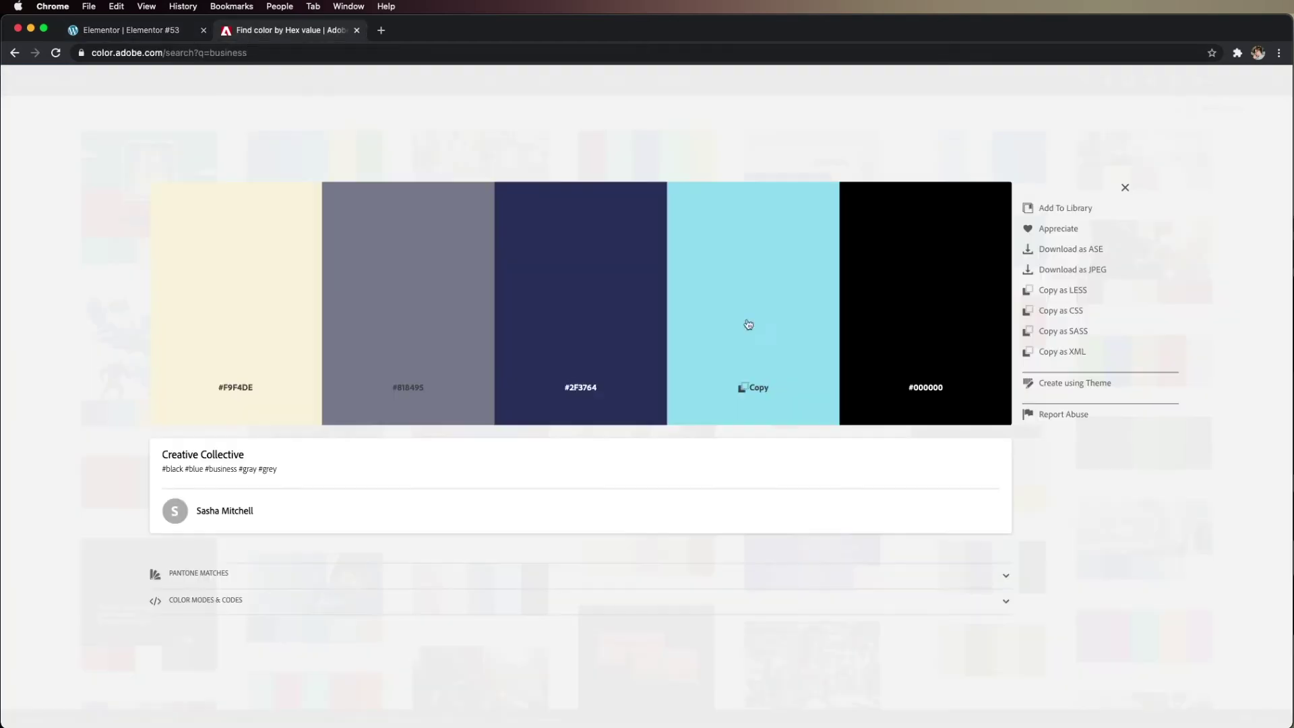
pyautogui.click(928, 391)
pyautogui.click(121, 31)
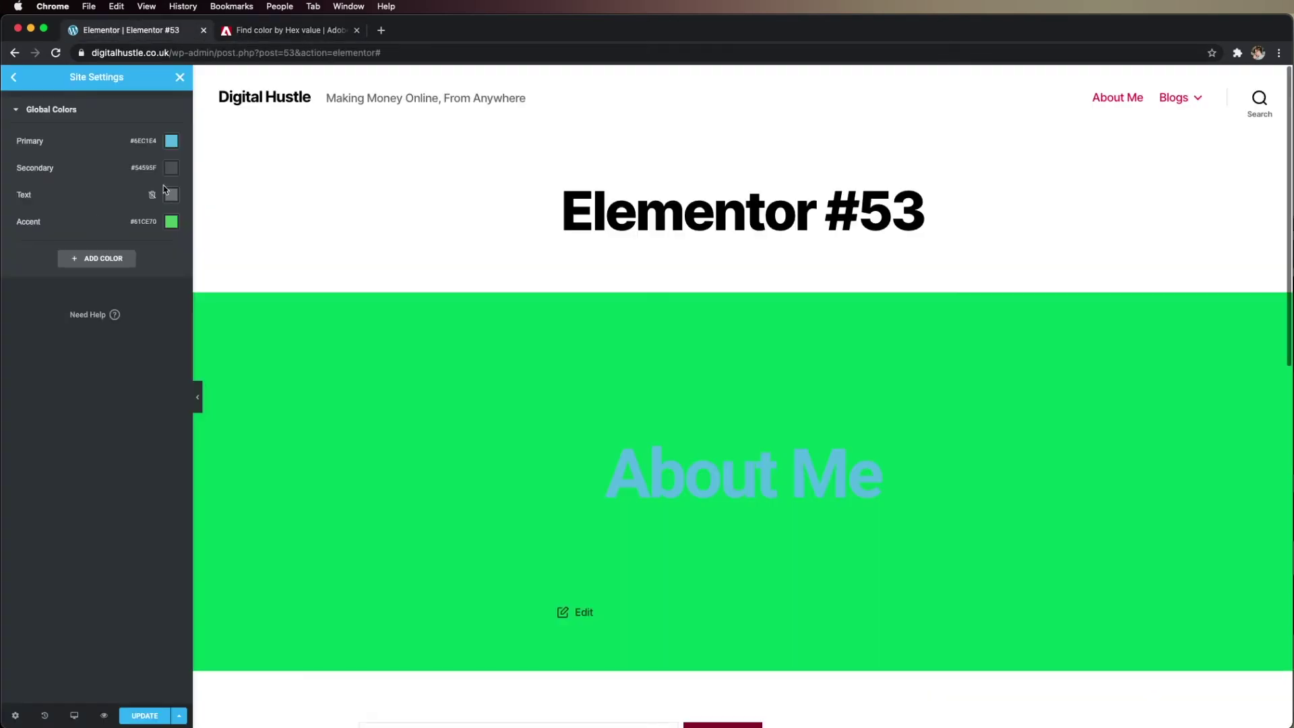
pyautogui.click(169, 195)
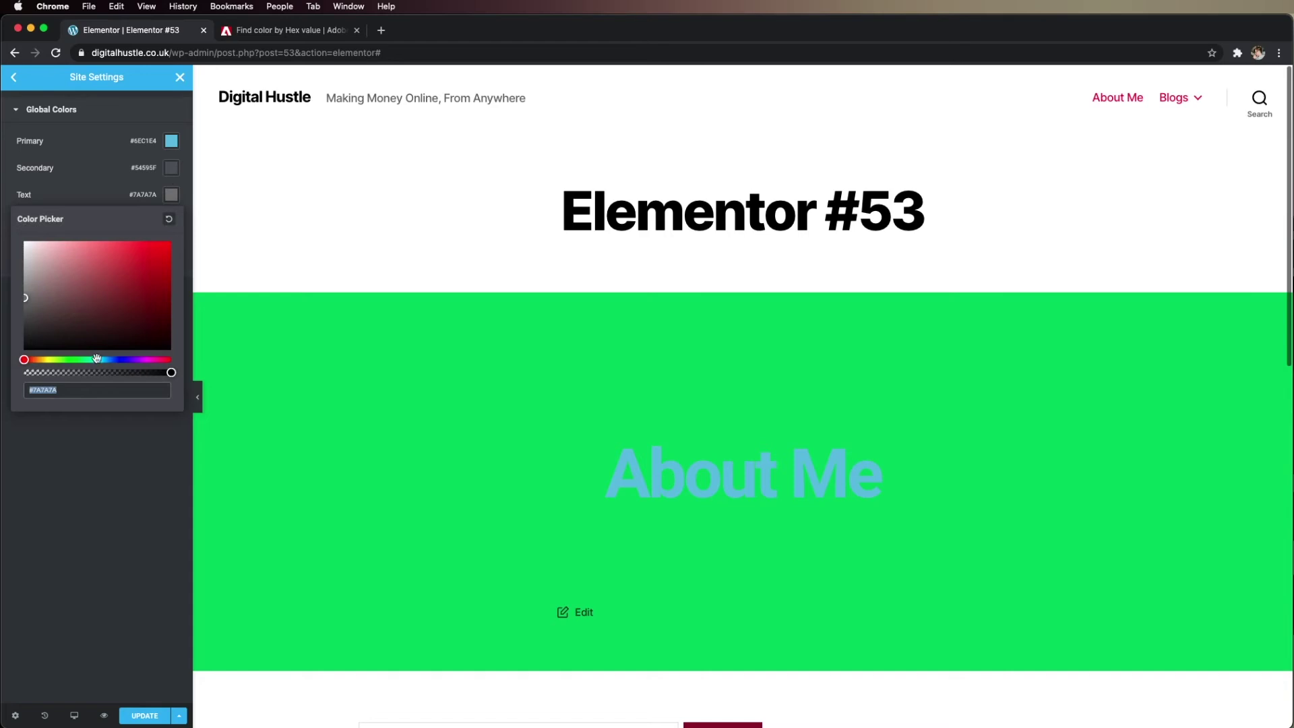
pyautogui.press('super+v')
pyautogui.click(83, 461)
# Step: Copy the navy #2F3764 from the Adobe Color palette and apply it as Elementor's Primary global color
pyautogui.click(268, 29)
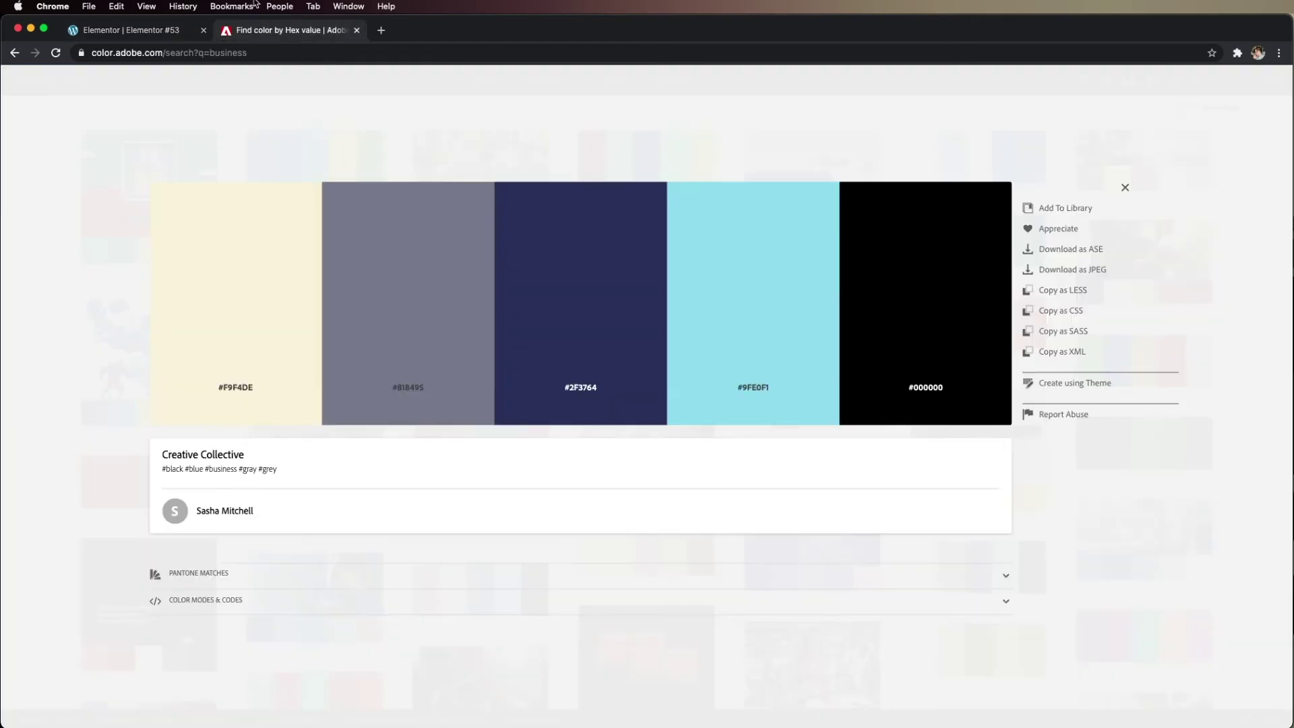
pyautogui.moveTo(590, 330)
pyautogui.click(587, 389)
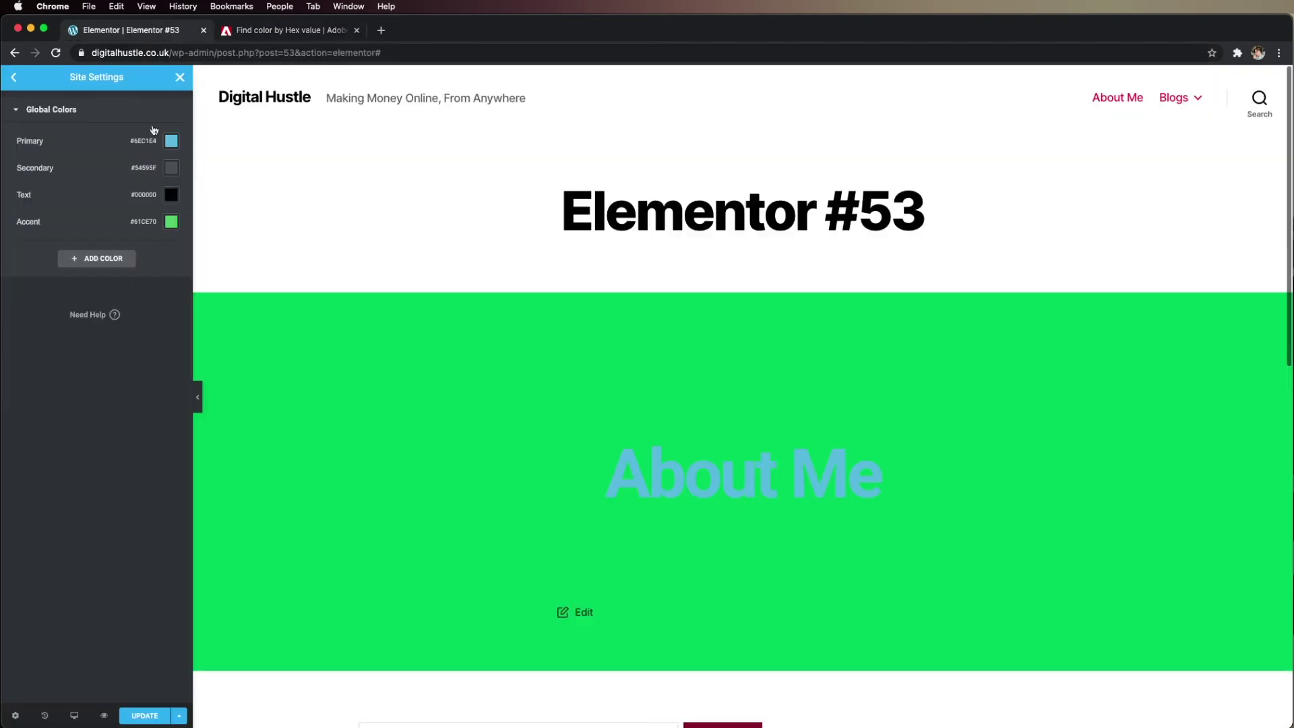
pyautogui.click(150, 31)
pyautogui.click(171, 140)
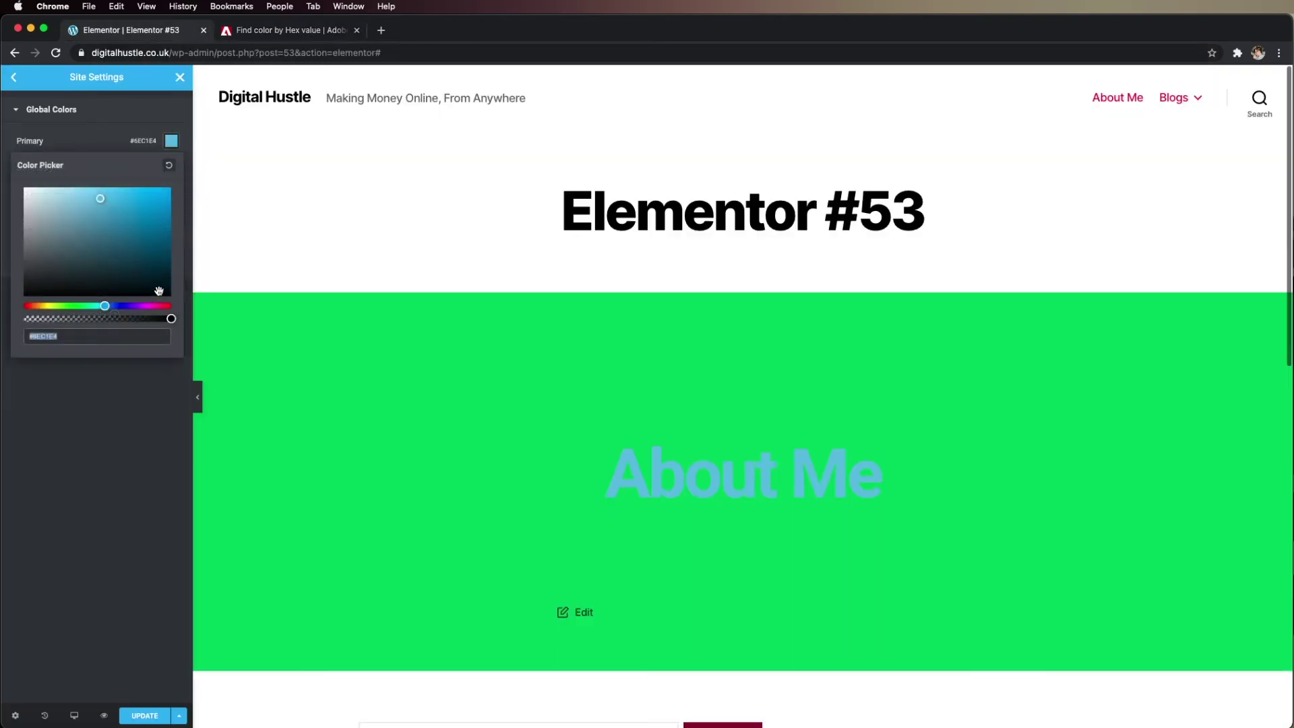
pyautogui.press('super+v')
# Step: Copy the grey #818495 from the Adobe Color palette and apply it as Elementor's Secondary global color
pyautogui.click(280, 31)
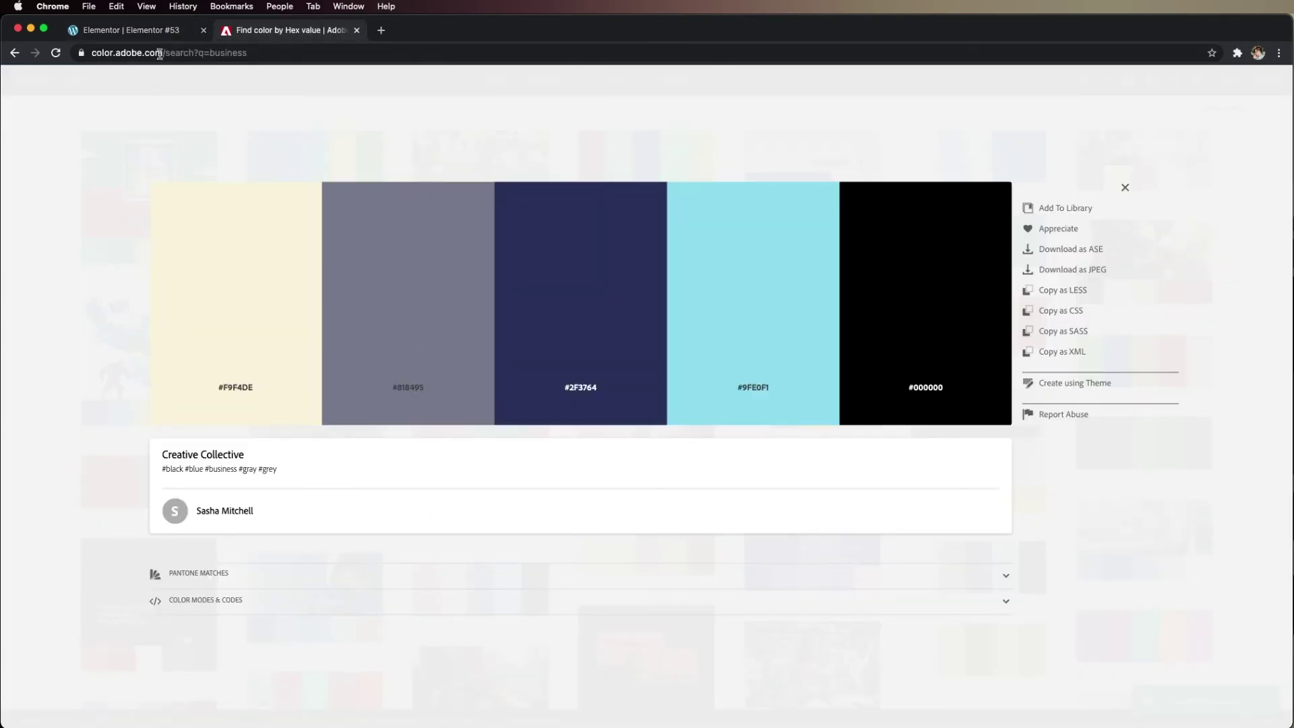
pyautogui.click(136, 33)
pyautogui.click(120, 424)
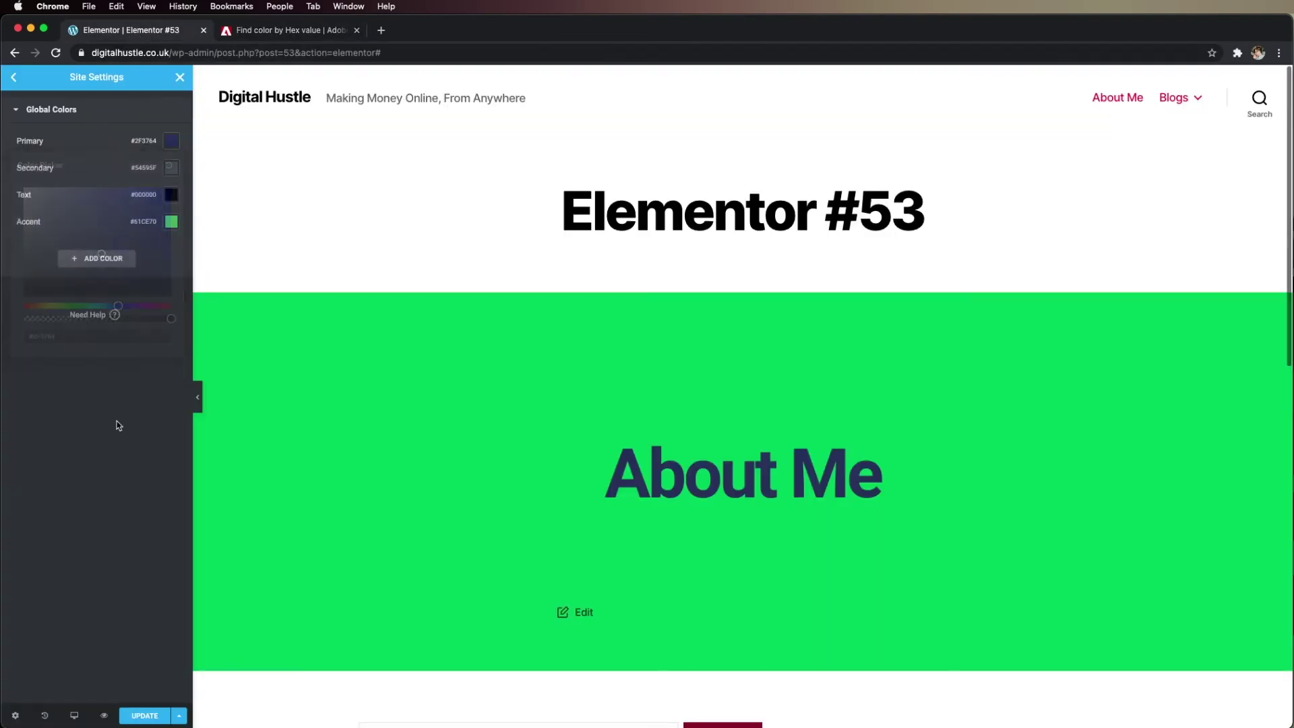
pyautogui.click(165, 168)
pyautogui.press('super+v')
pyautogui.click(121, 545)
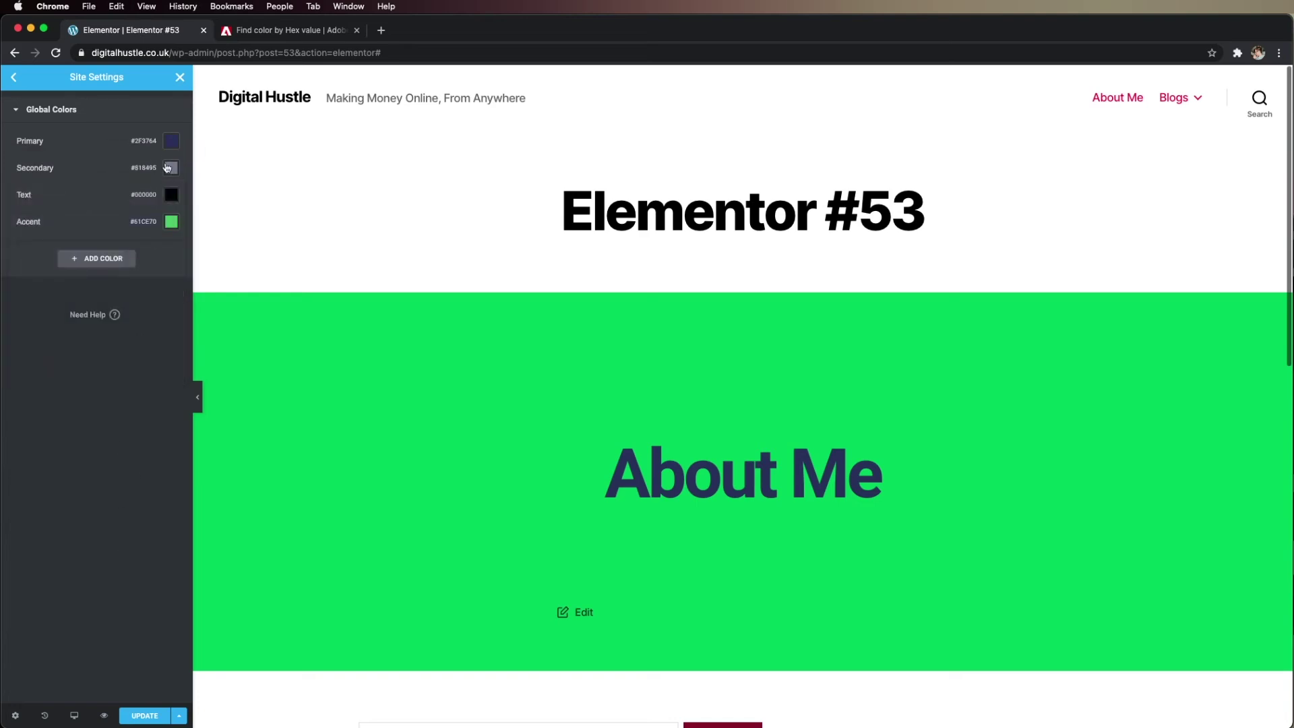
# Step: Set Elementor's Accent global color to the light blue #9FE0F1 from the Adobe Color palette and save the site settings
pyautogui.click(278, 35)
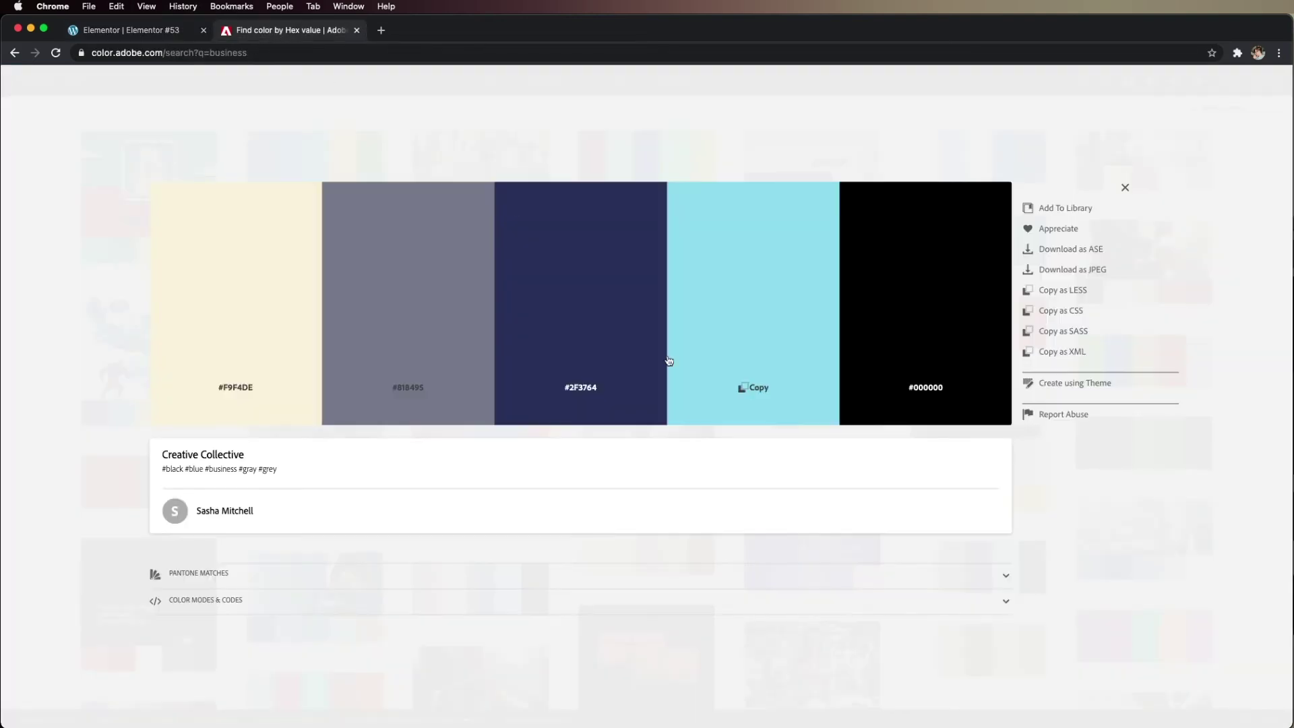
pyautogui.click(738, 387)
pyautogui.click(126, 30)
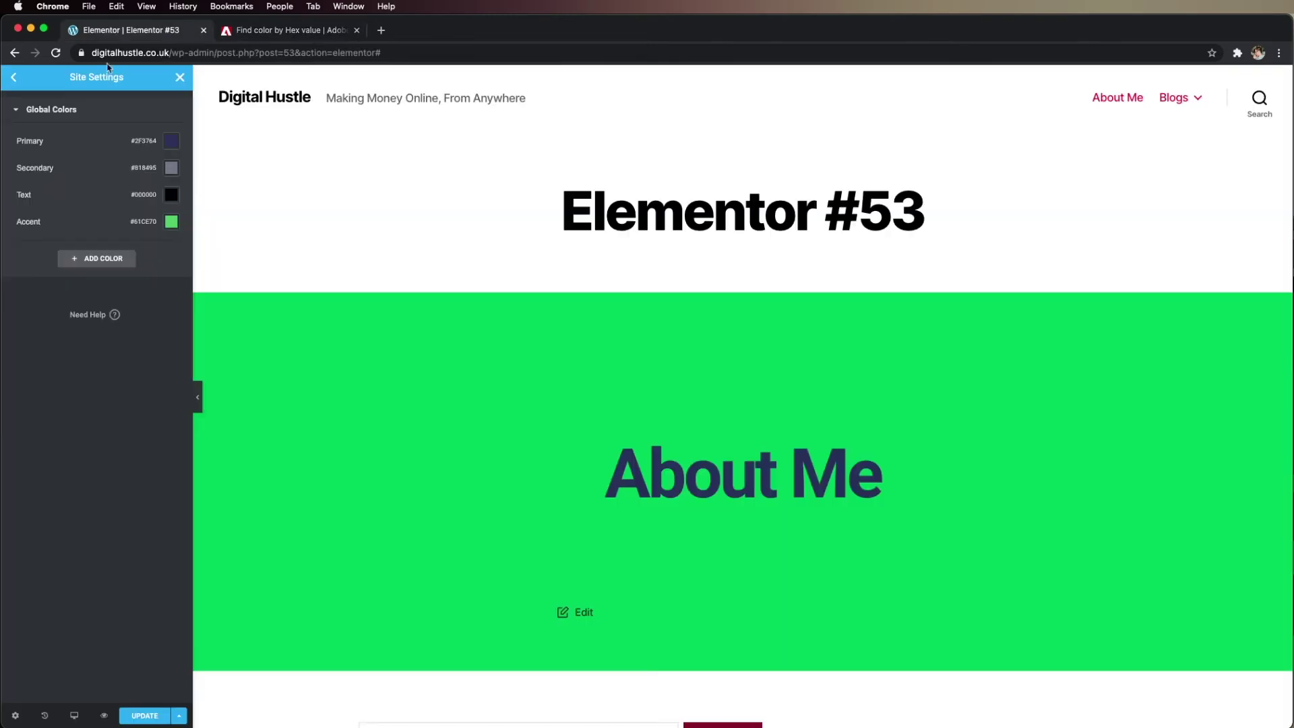
pyautogui.click(172, 223)
pyautogui.click(97, 417)
pyautogui.press('super+v')
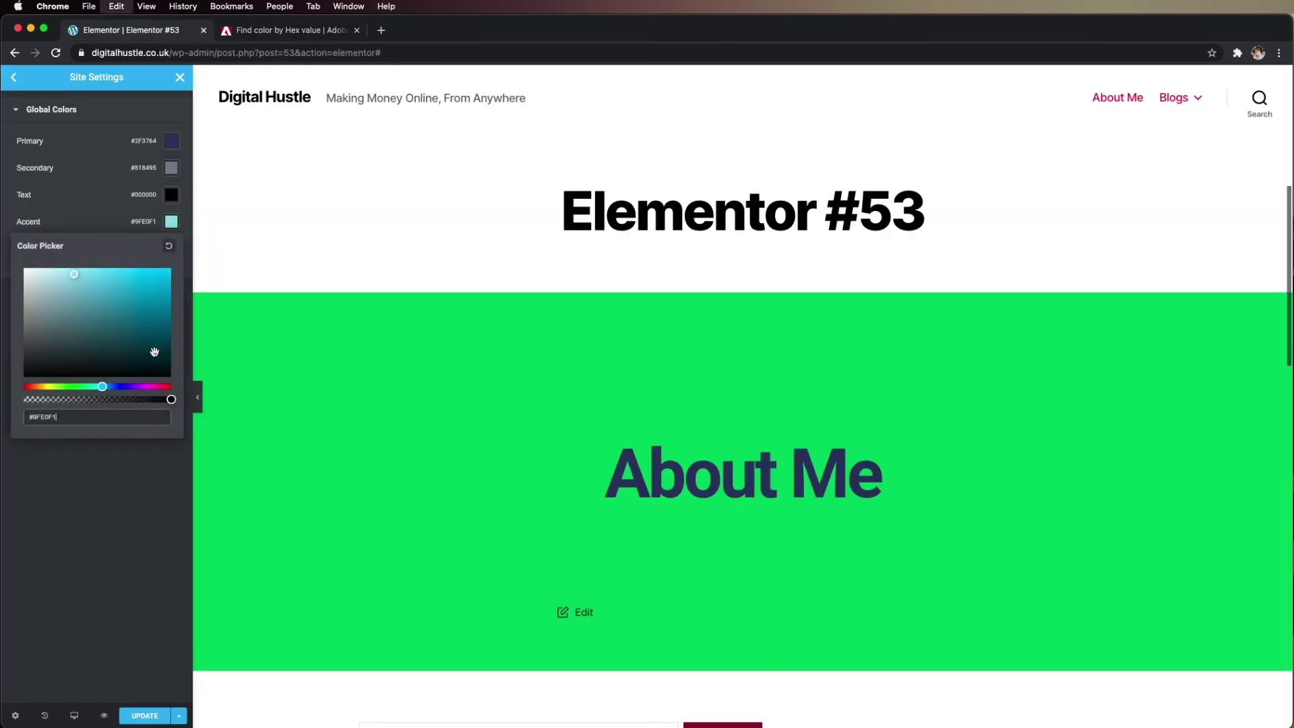
pyautogui.click(98, 496)
pyautogui.click(144, 715)
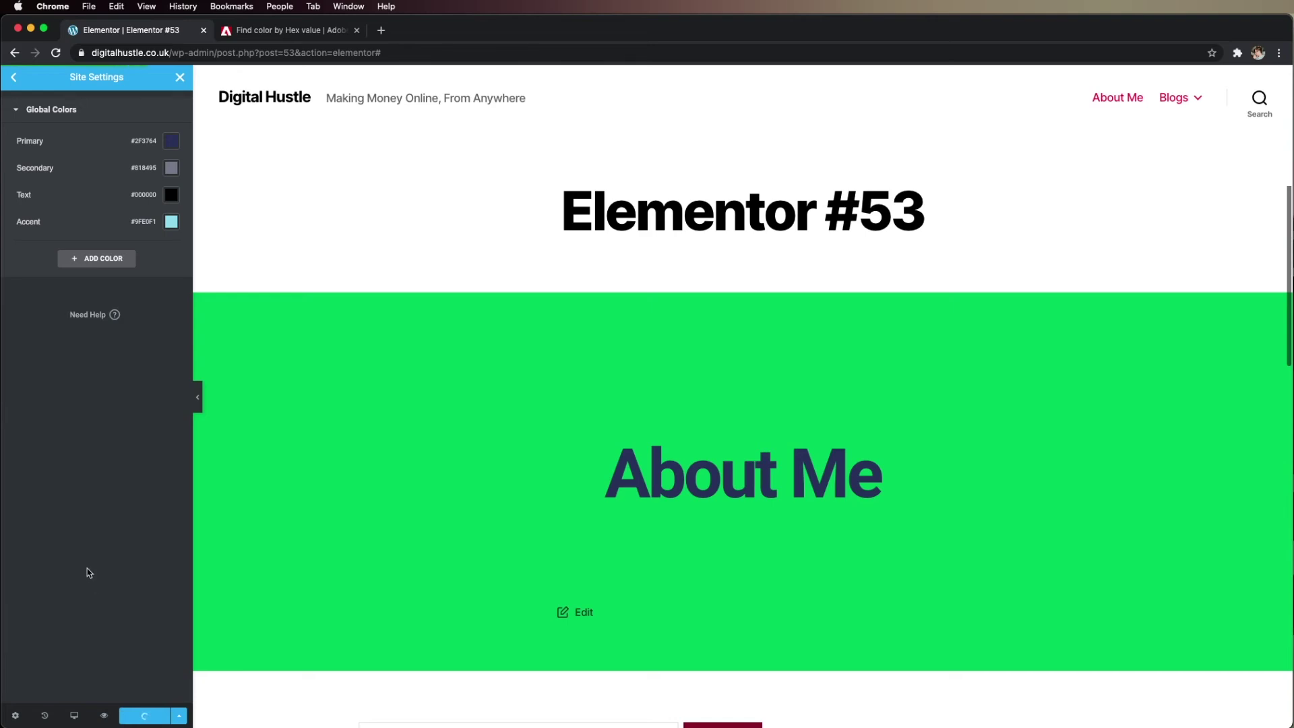
# Step: Open the global fonts and set the Primary font family to Lato
pyautogui.click(12, 78)
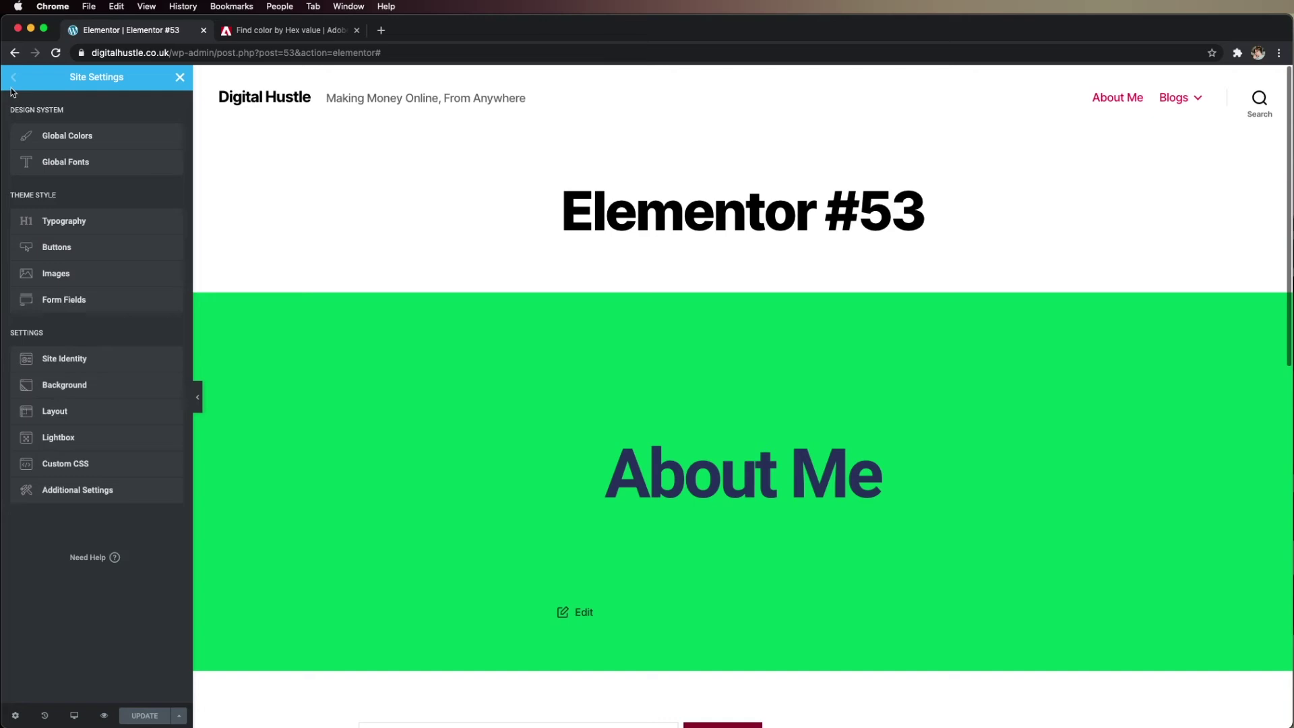
pyautogui.click(47, 162)
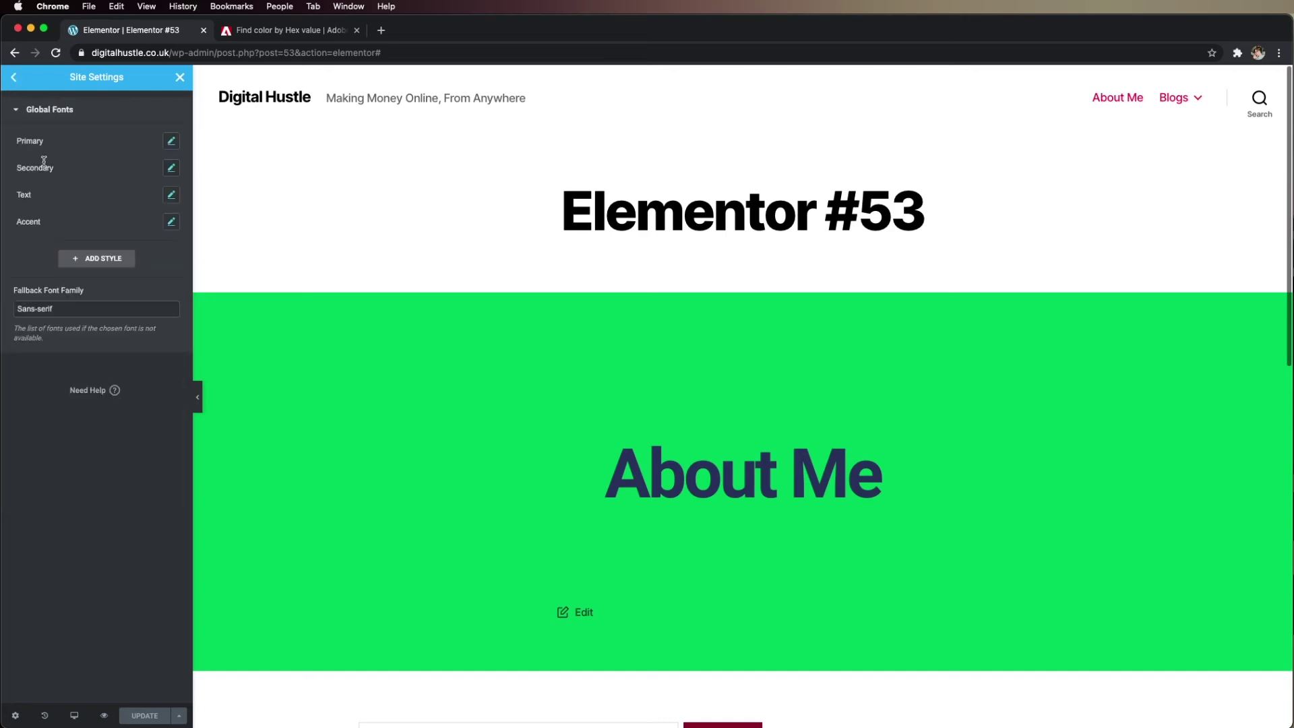
pyautogui.click(172, 142)
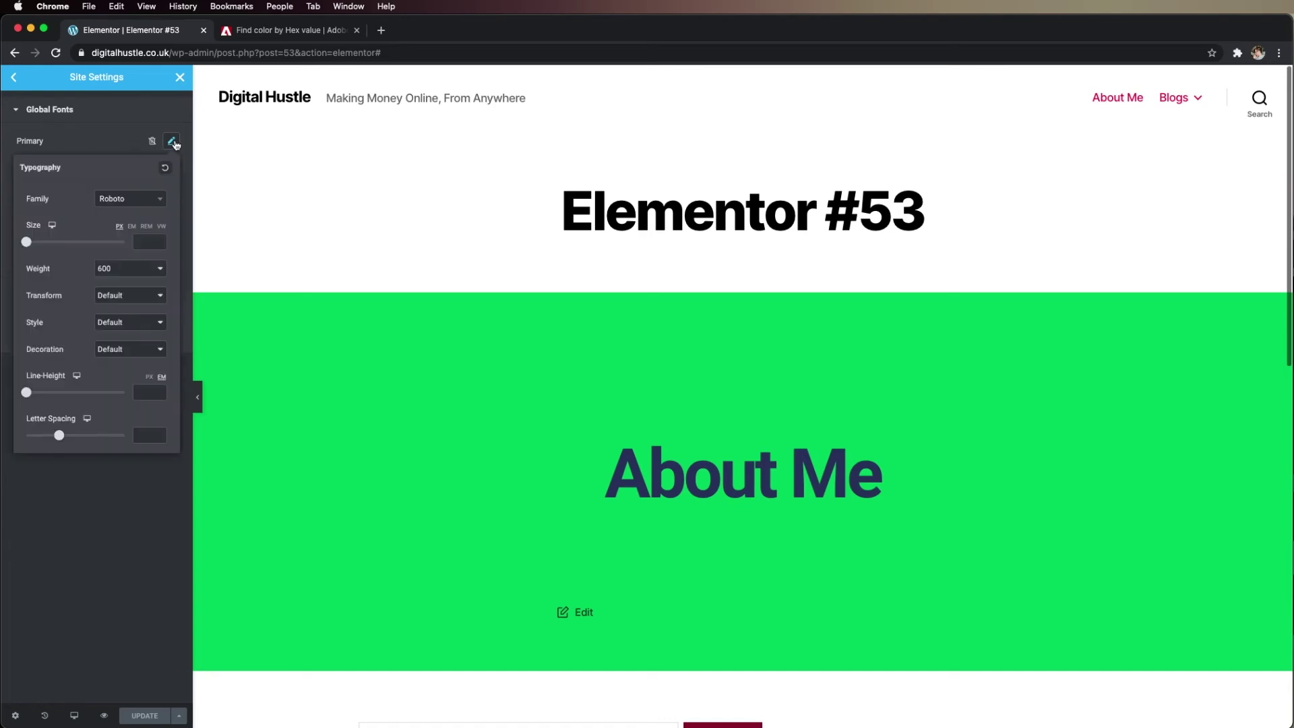
pyautogui.click(158, 201)
pyautogui.write('lato')
pyautogui.press('Return')
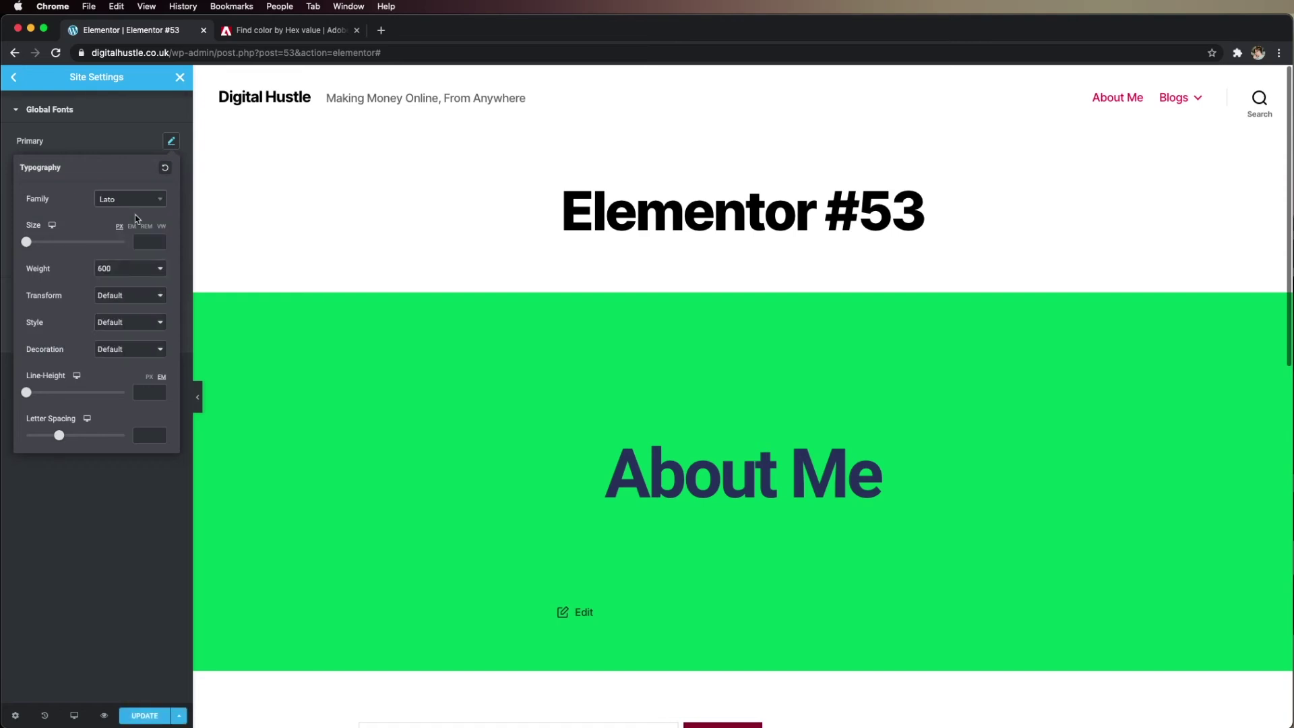
pyautogui.click(120, 139)
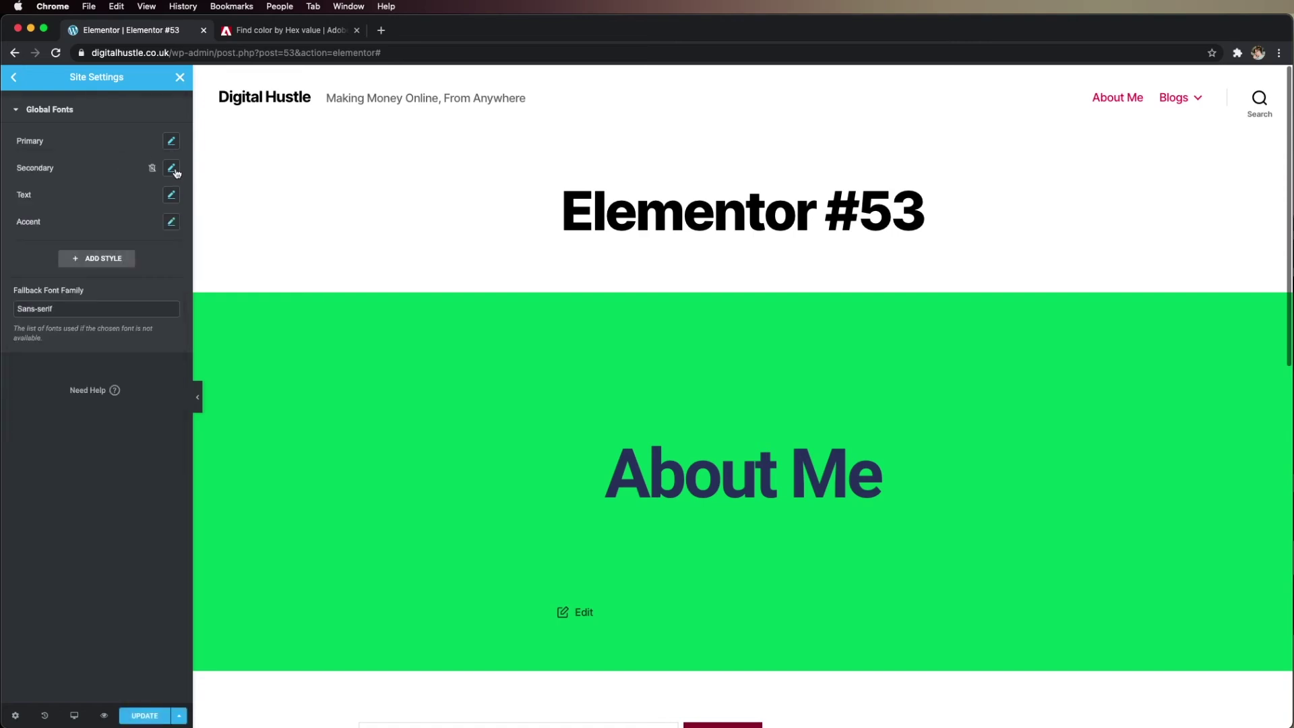
# Step: Set the Secondary global font family to Lato
pyautogui.click(172, 168)
pyautogui.click(144, 227)
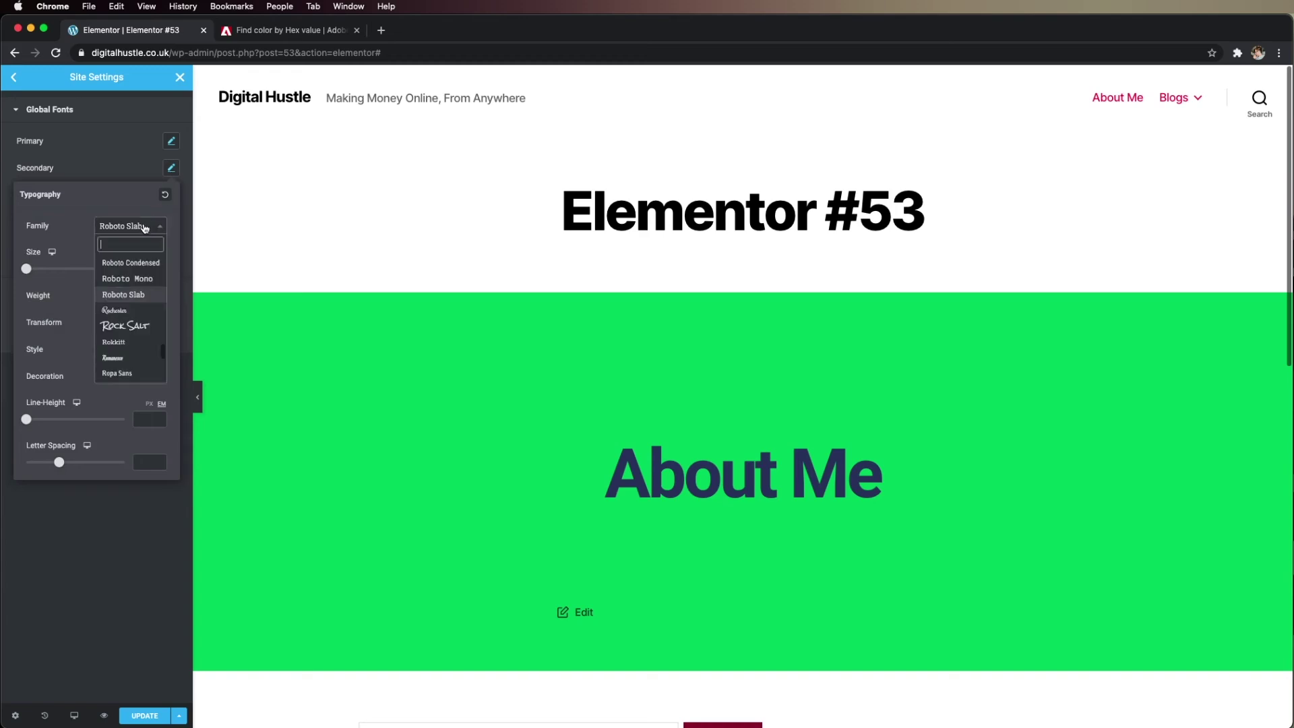
pyautogui.write('lato')
pyautogui.press('Return')
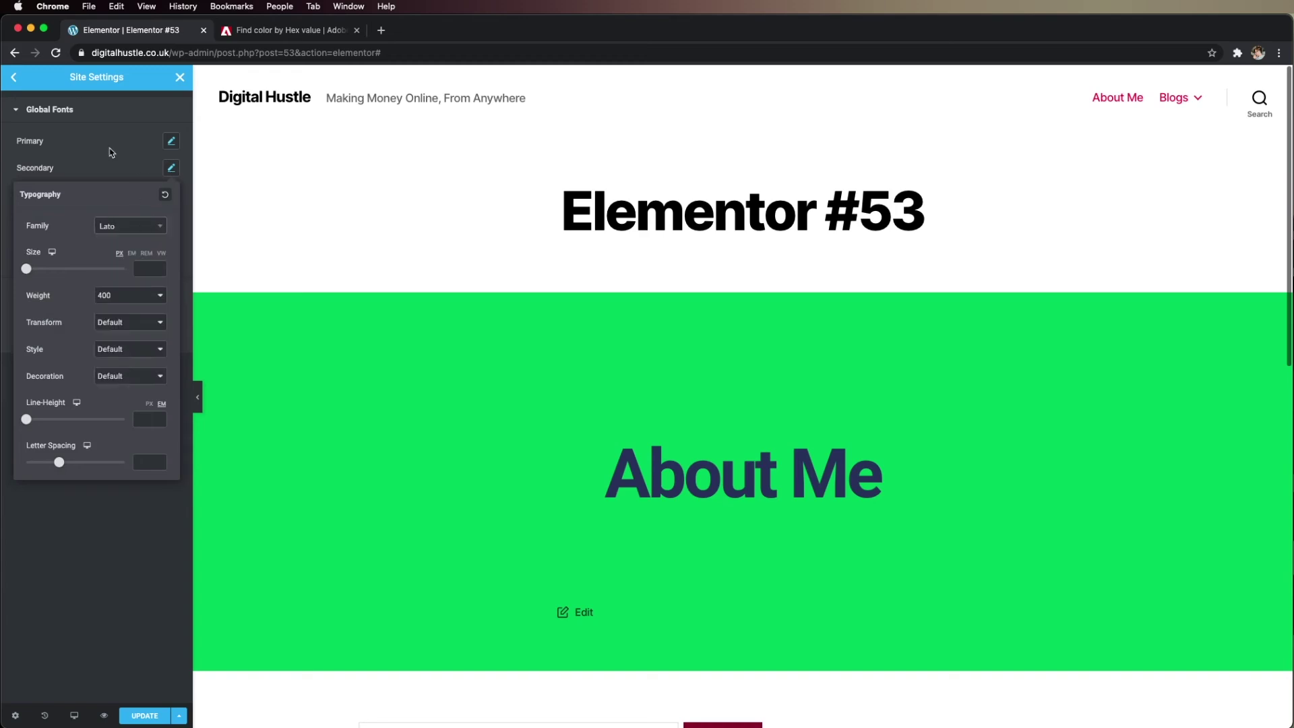
pyautogui.click(112, 154)
# Step: Set the Text global font family to Montserrat
pyautogui.click(171, 196)
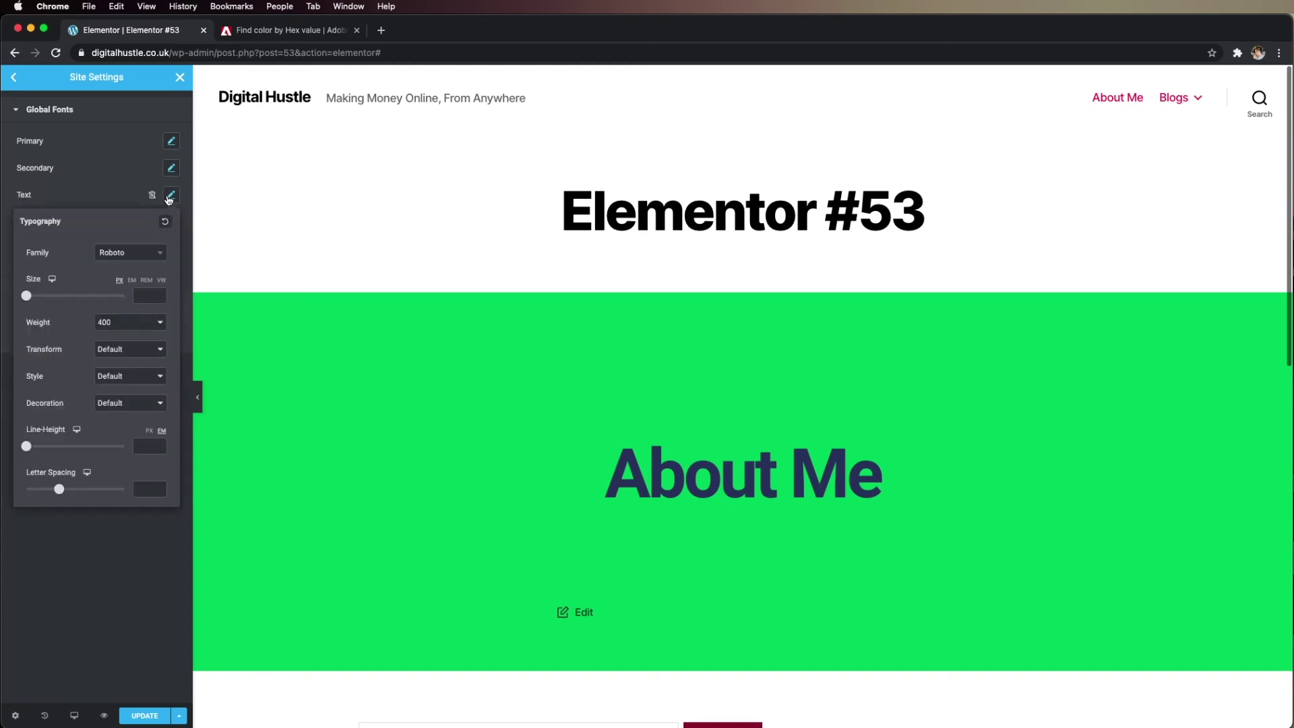
pyautogui.click(124, 258)
pyautogui.write('monts')
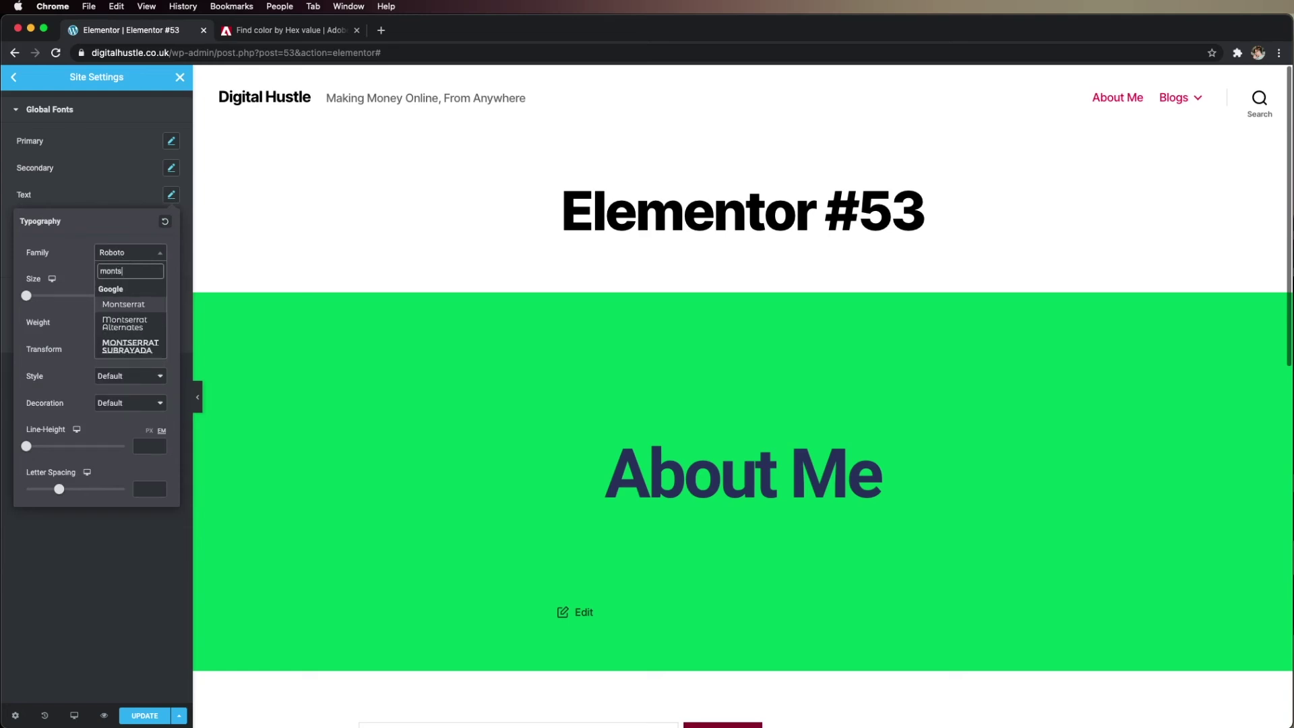
pyautogui.click(122, 305)
pyautogui.click(103, 144)
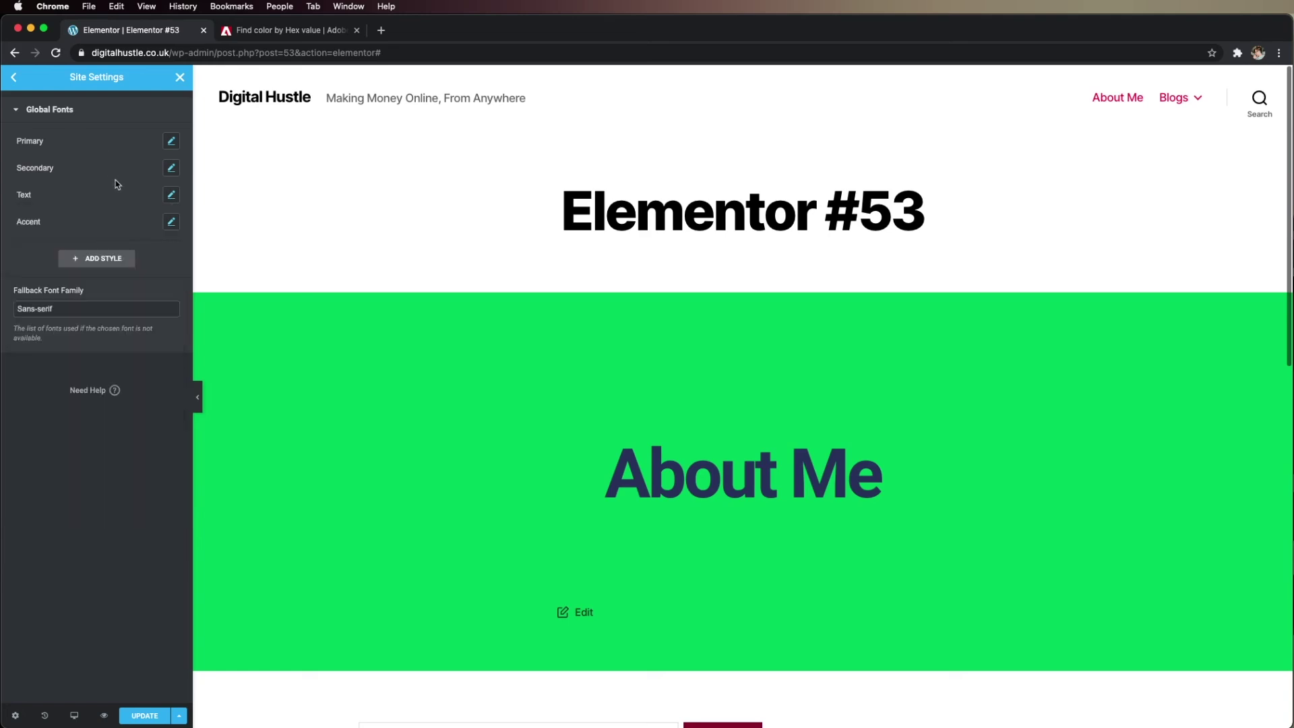
# Step: Set the Accent global font family to Montserrat and save the site settings
pyautogui.click(171, 222)
pyautogui.click(128, 280)
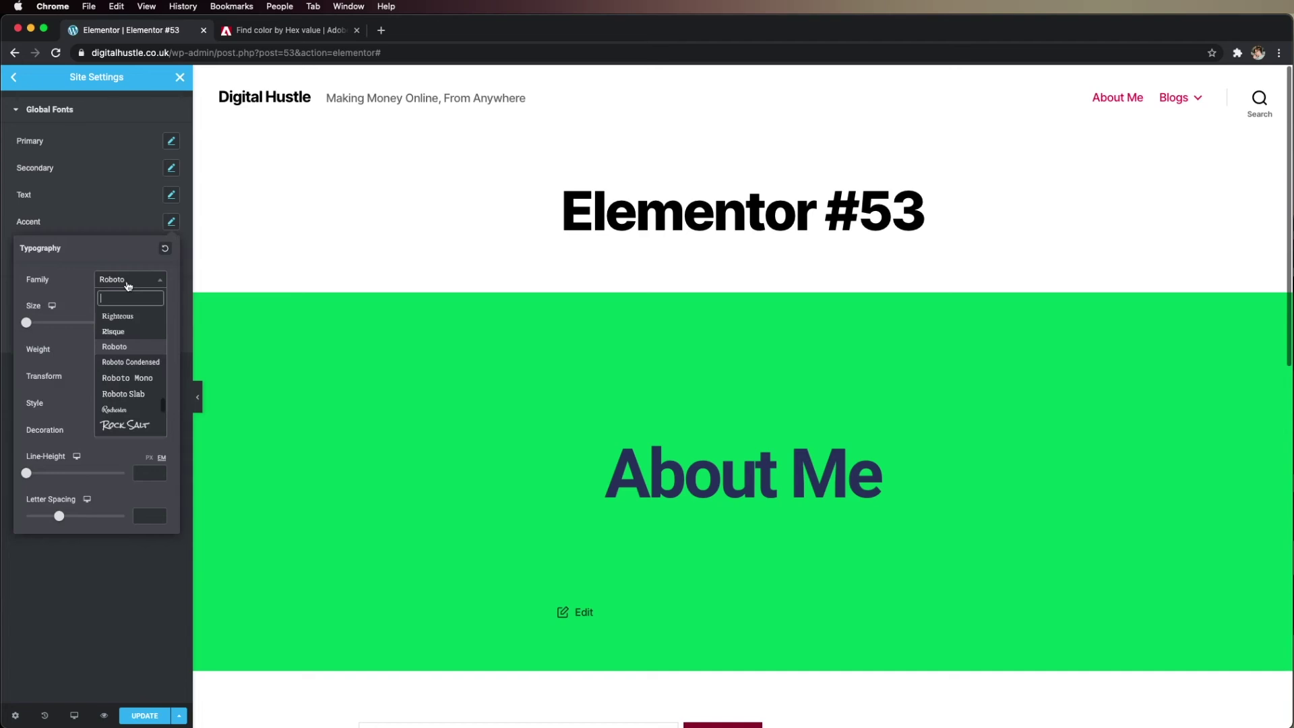
pyautogui.write('monts')
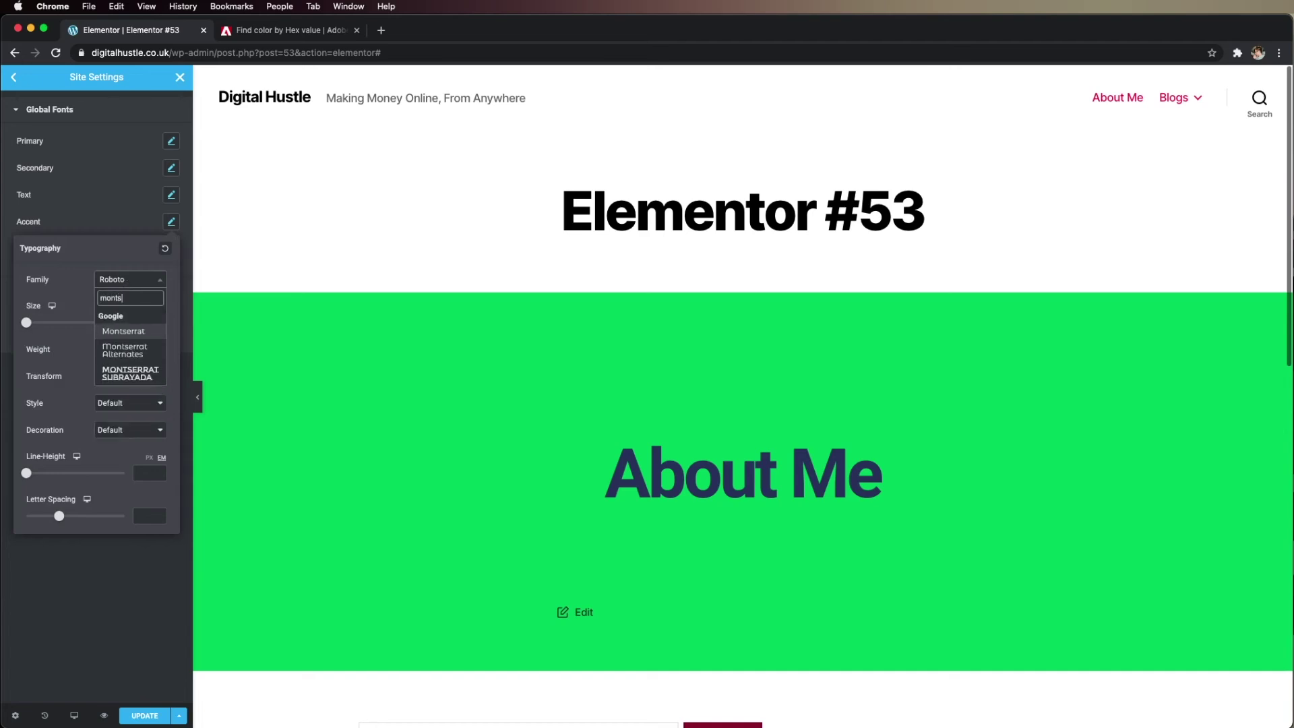
pyautogui.click(123, 333)
pyautogui.click(97, 184)
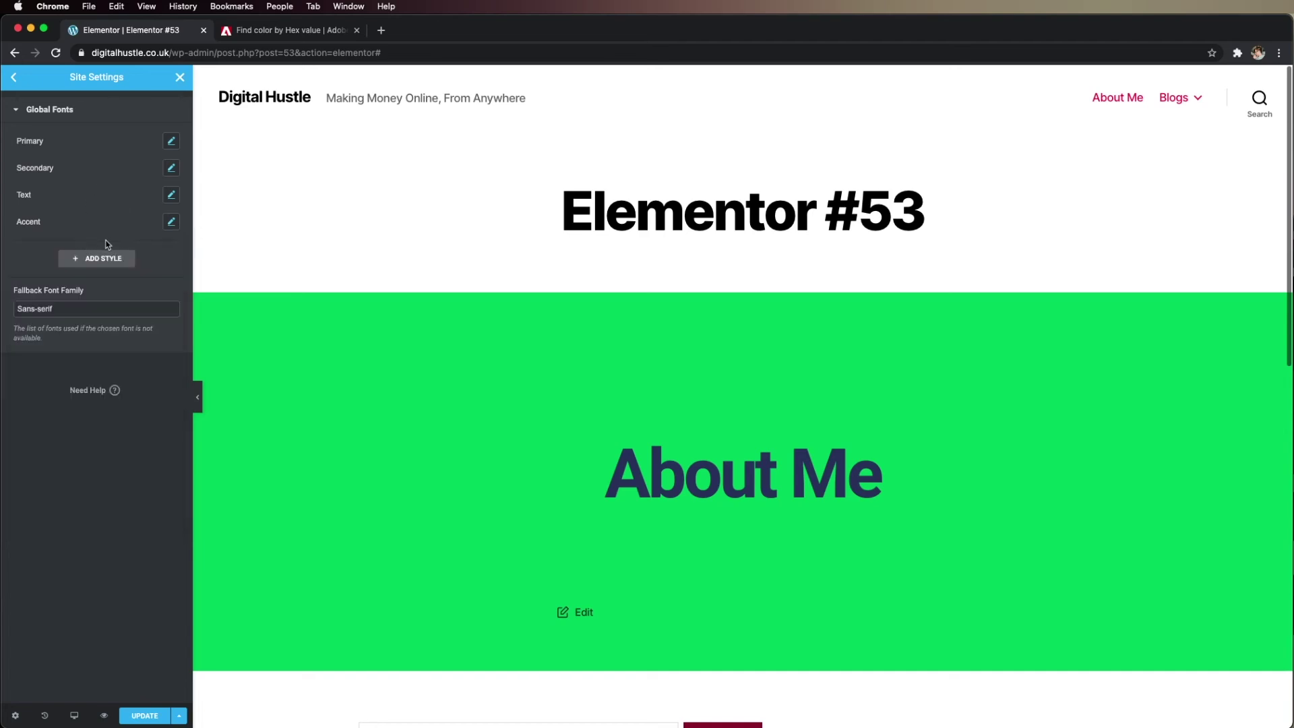
pyautogui.click(145, 716)
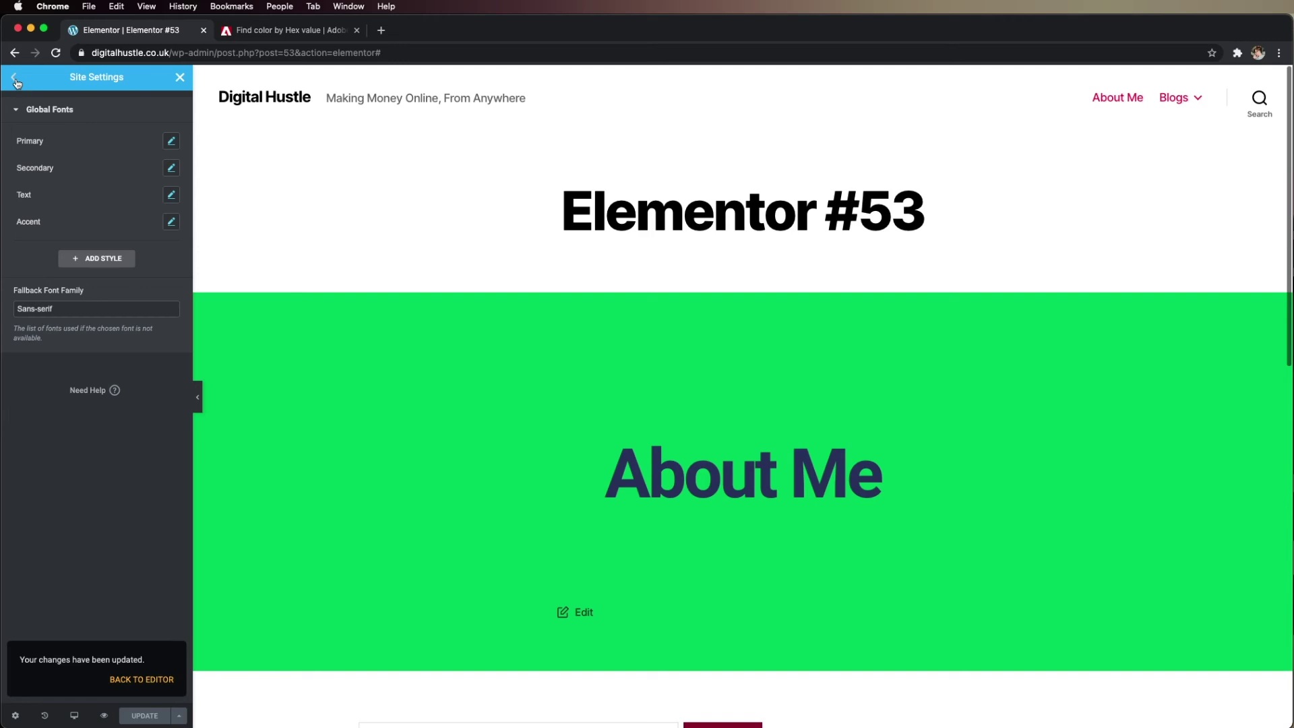
# Step: In the theme style typography settings, assign the Primary global color and the Primary global font to the body text
pyautogui.click(14, 78)
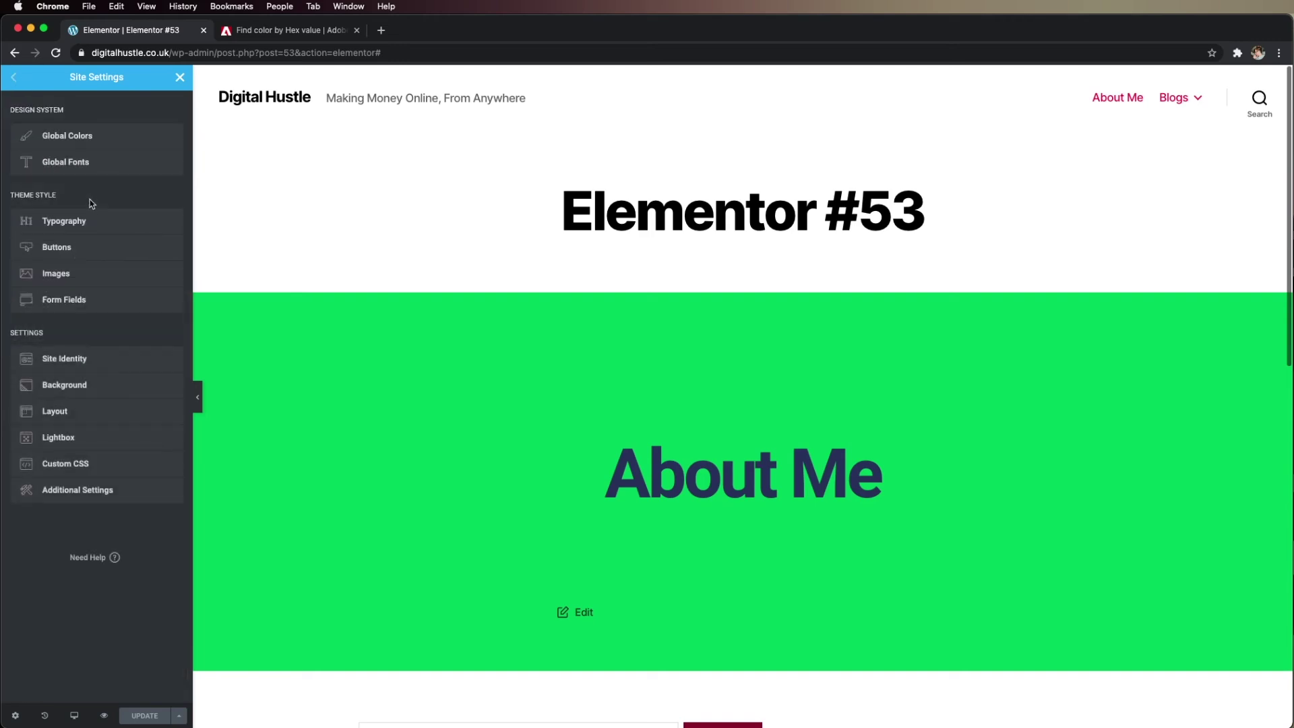
pyautogui.click(128, 223)
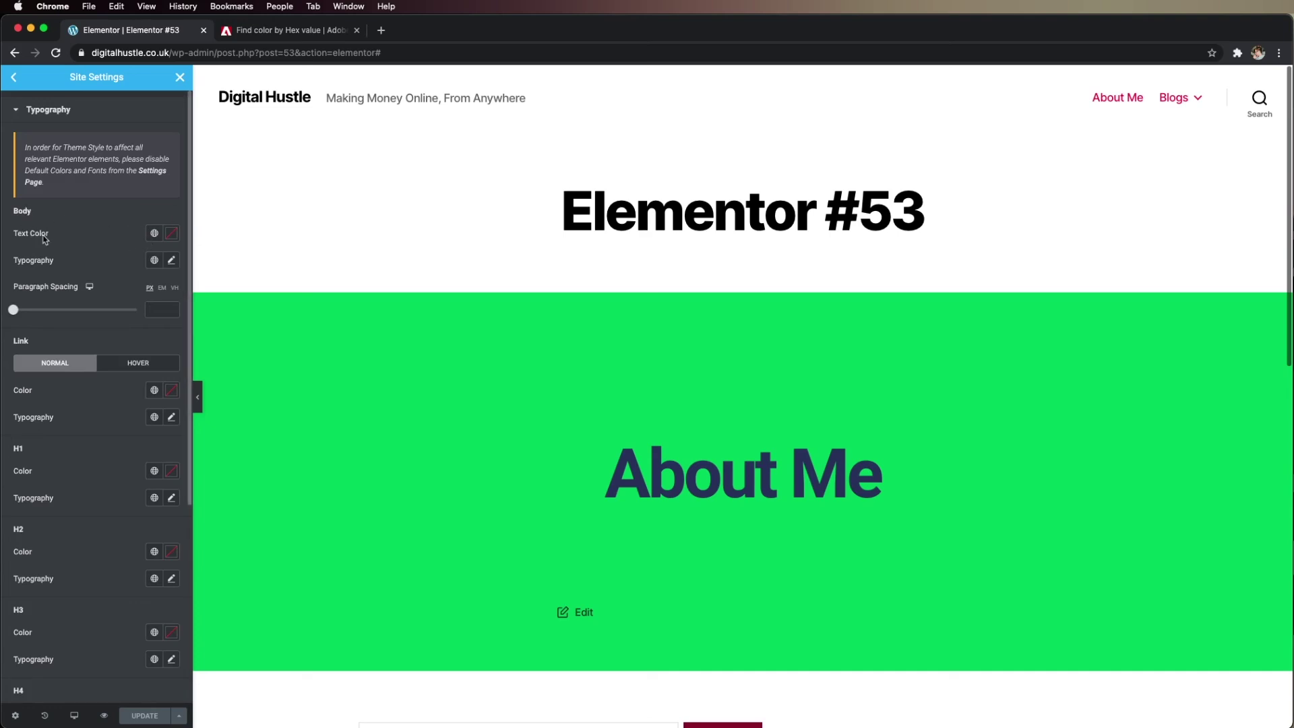
pyautogui.click(153, 237)
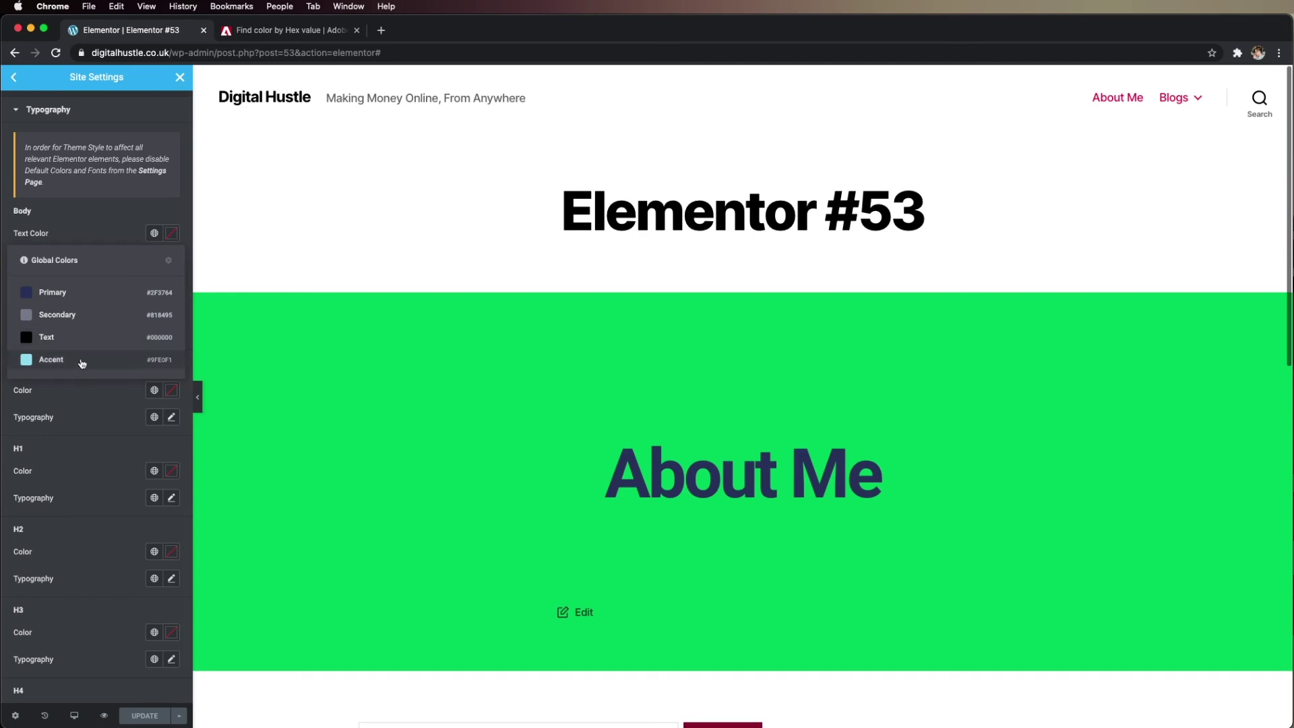
pyautogui.click(64, 292)
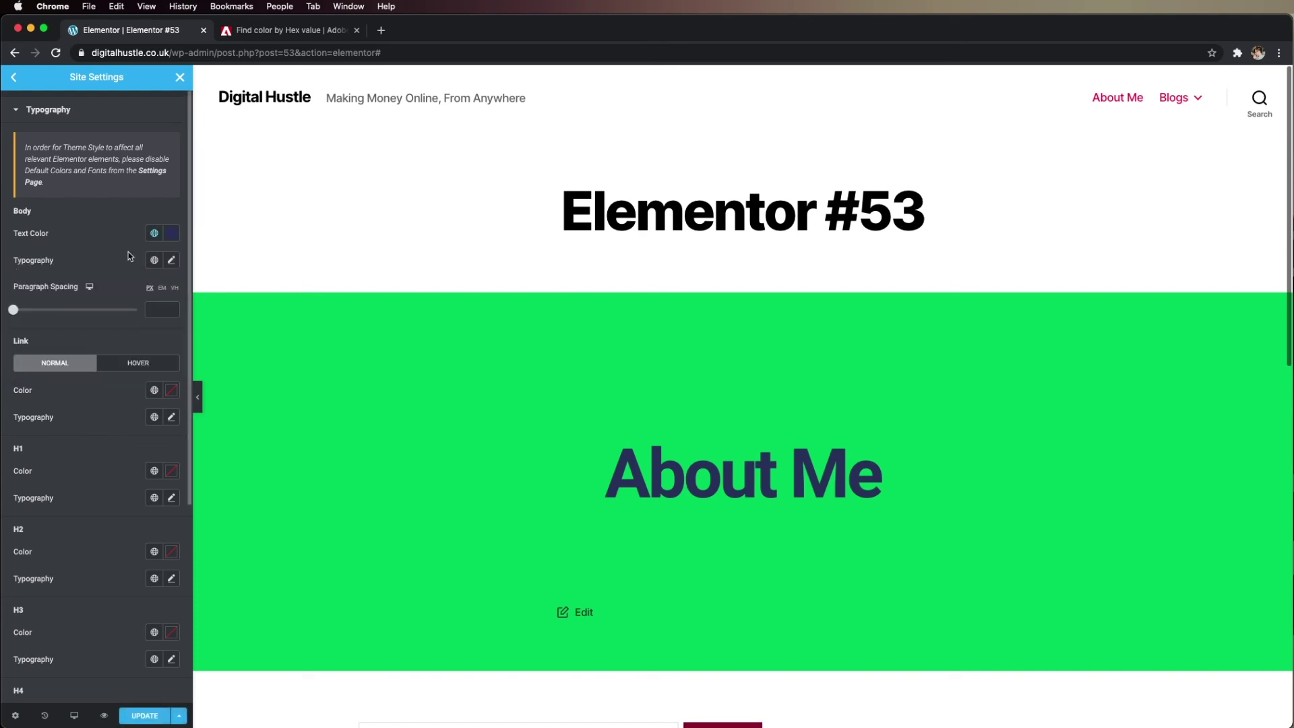
pyautogui.click(155, 261)
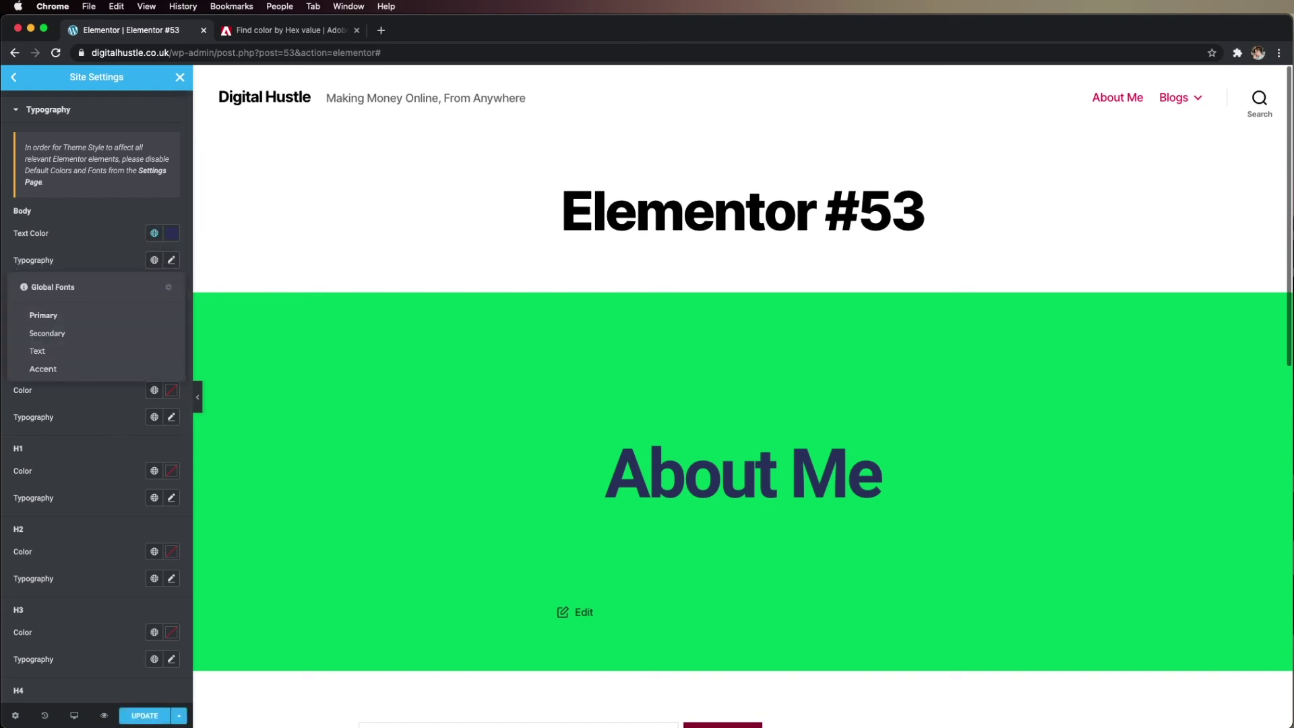
pyautogui.click(47, 317)
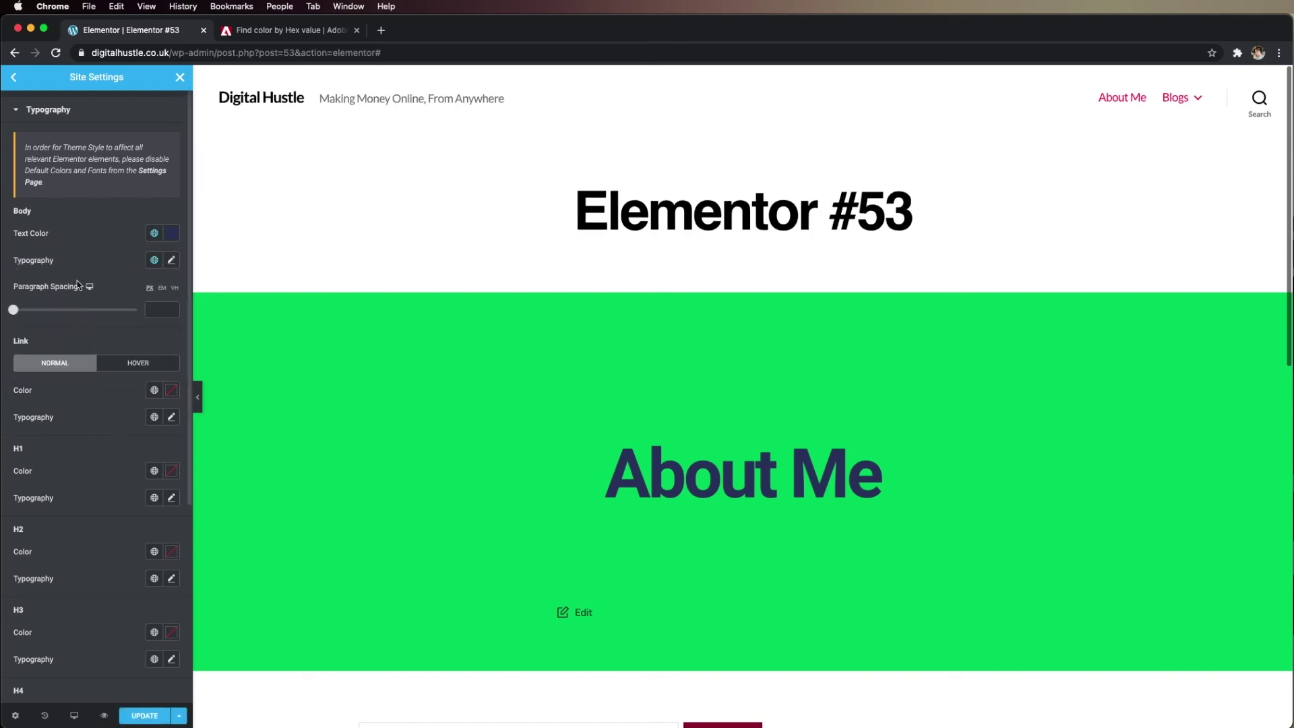
# Step: Try the Text global font on the theme style's body typography and switch back to the Primary global font
pyautogui.click(154, 260)
pyautogui.click(49, 353)
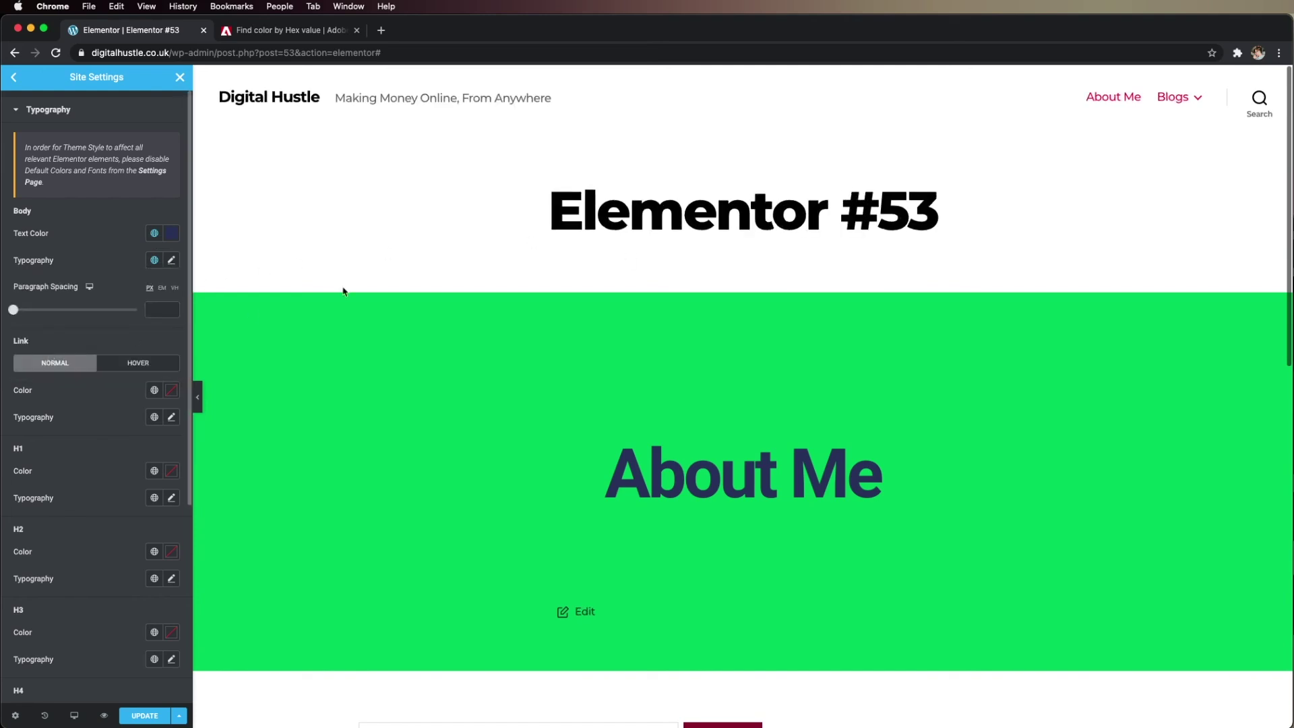
pyautogui.click(152, 262)
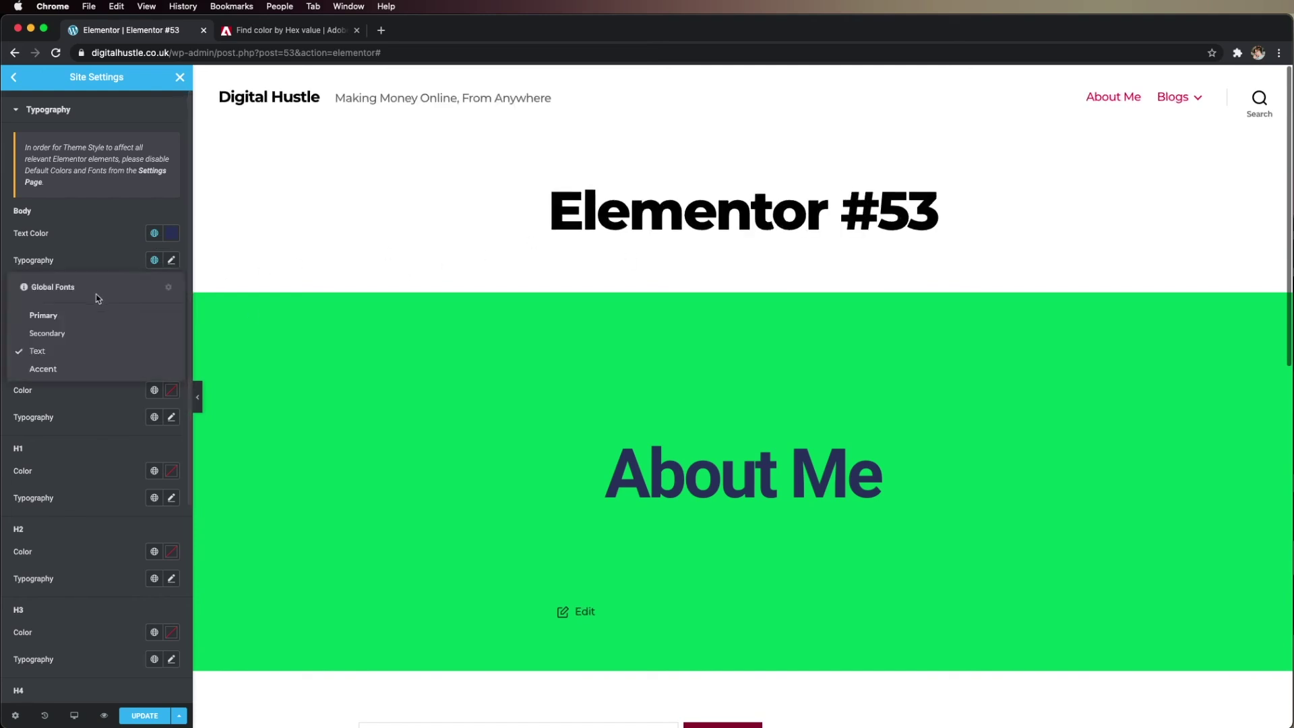
pyautogui.click(71, 315)
# Step: Look over the link and heading typography options and the theme style settings for buttons
pyautogui.scroll(-5, 95, 404)
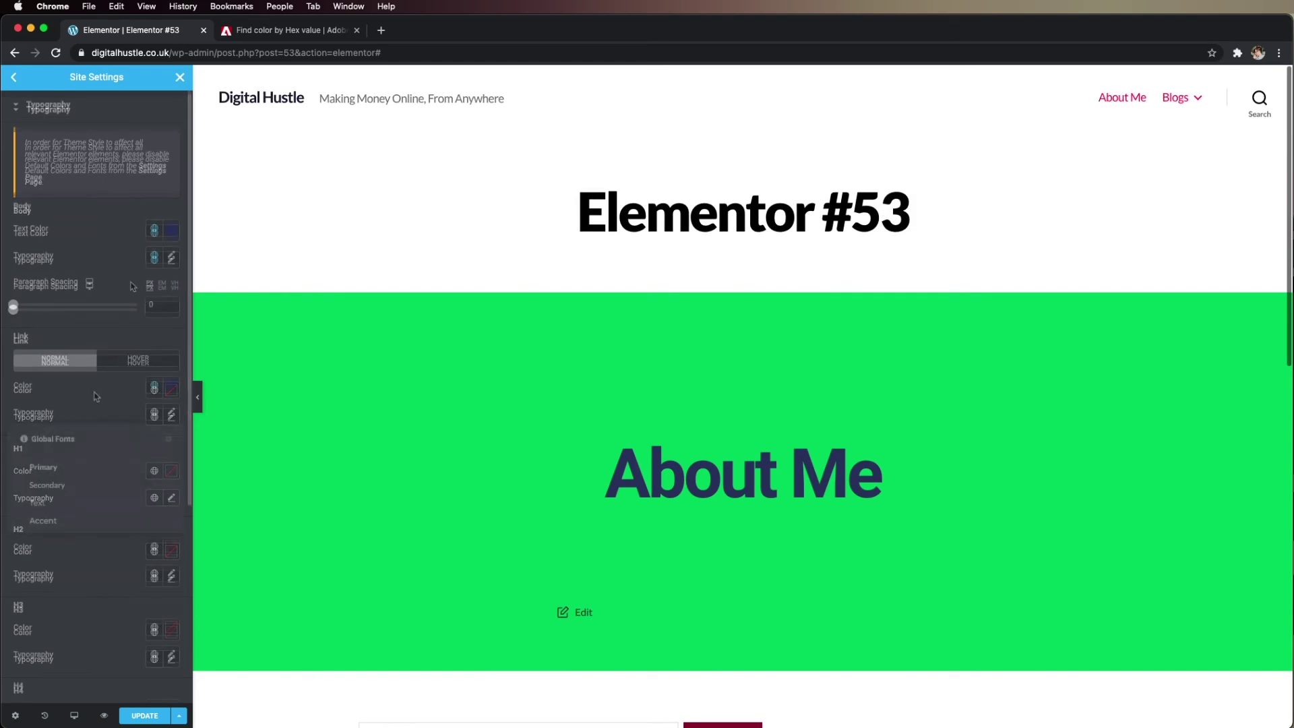
pyautogui.scroll(5, 84, 443)
pyautogui.scroll(-5, 64, 418)
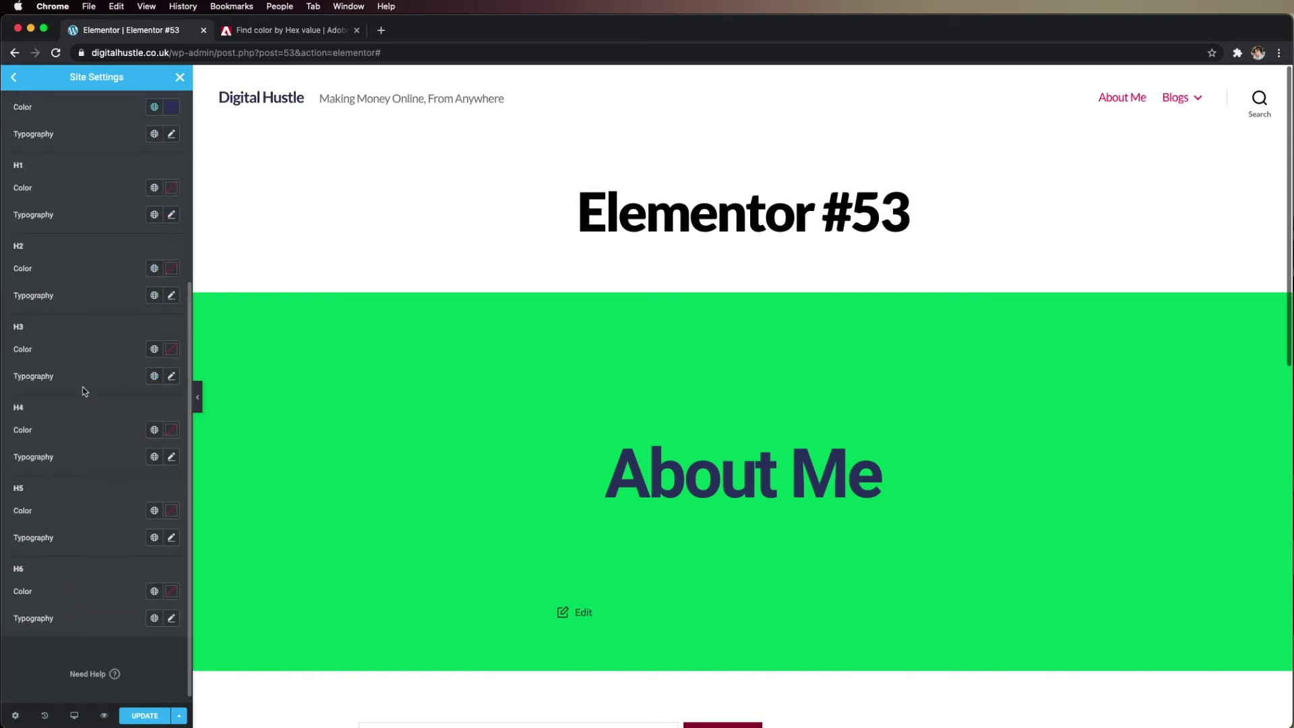
pyautogui.click(16, 78)
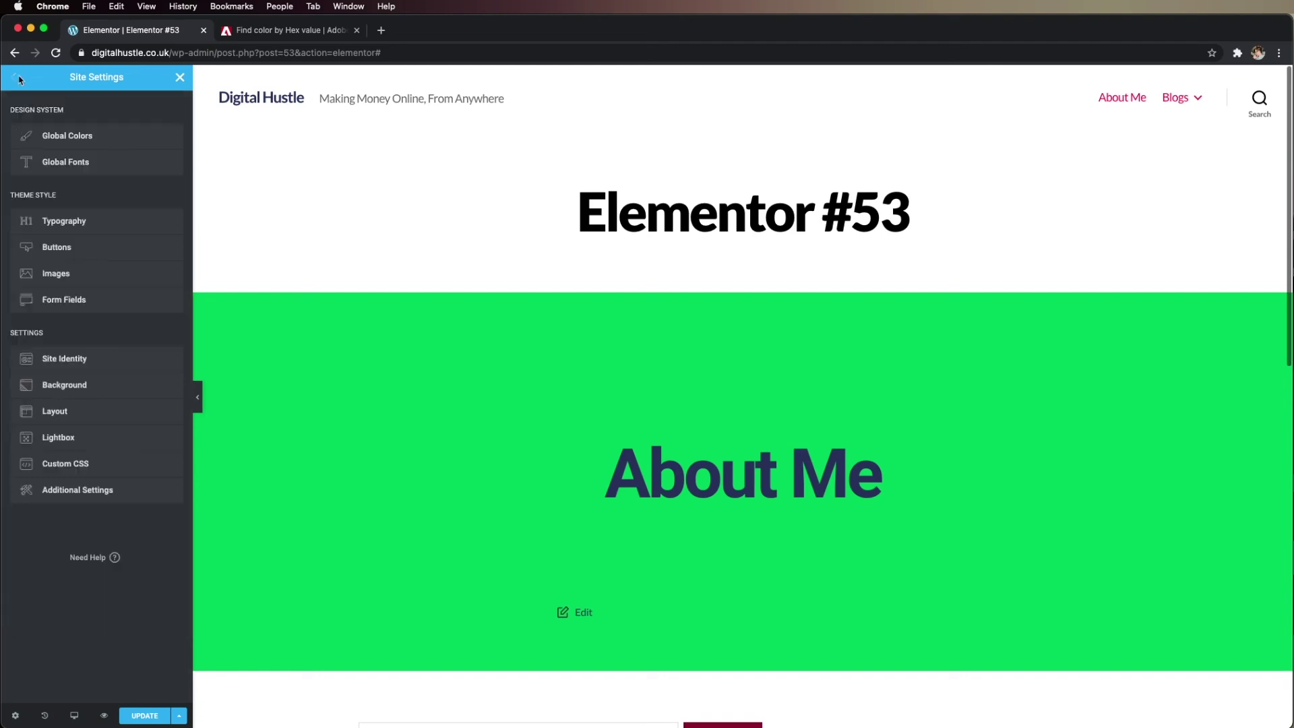
pyautogui.click(46, 255)
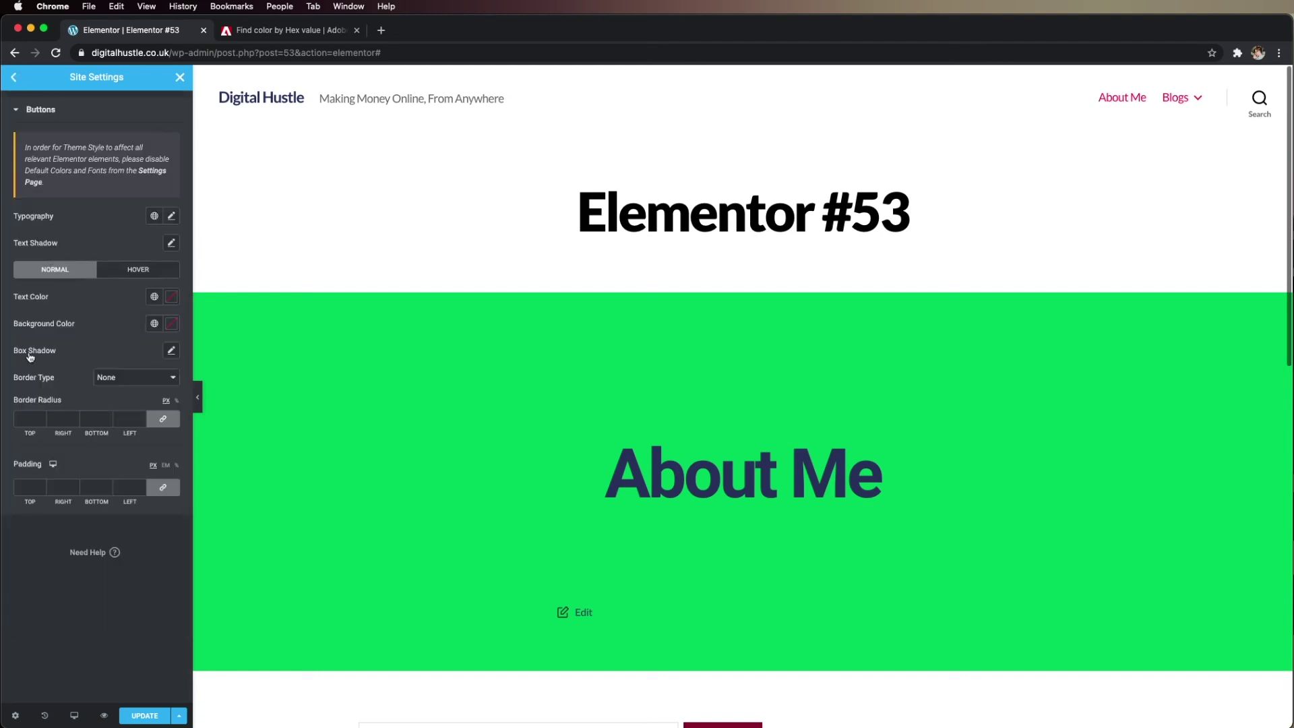
pyautogui.click(16, 78)
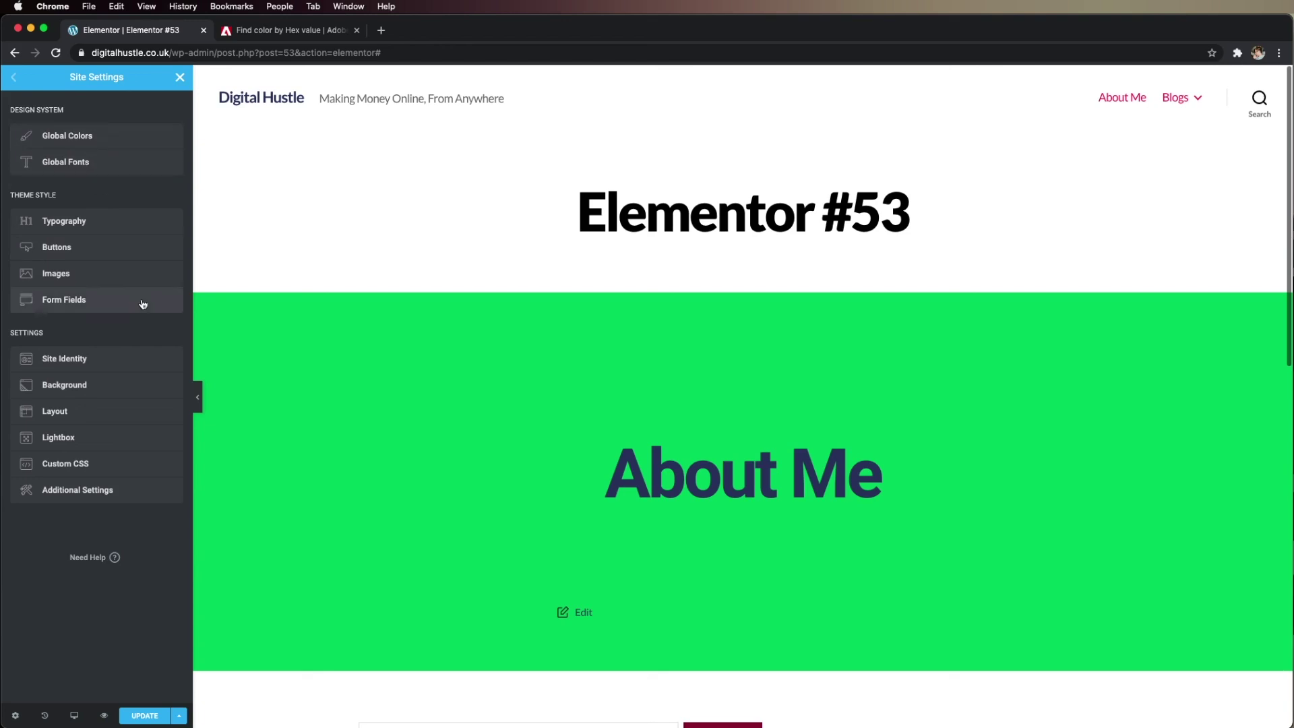
# Step: Set the site's default page layout to Elementor Canvas and preview the page with the updated settings
pyautogui.click(93, 418)
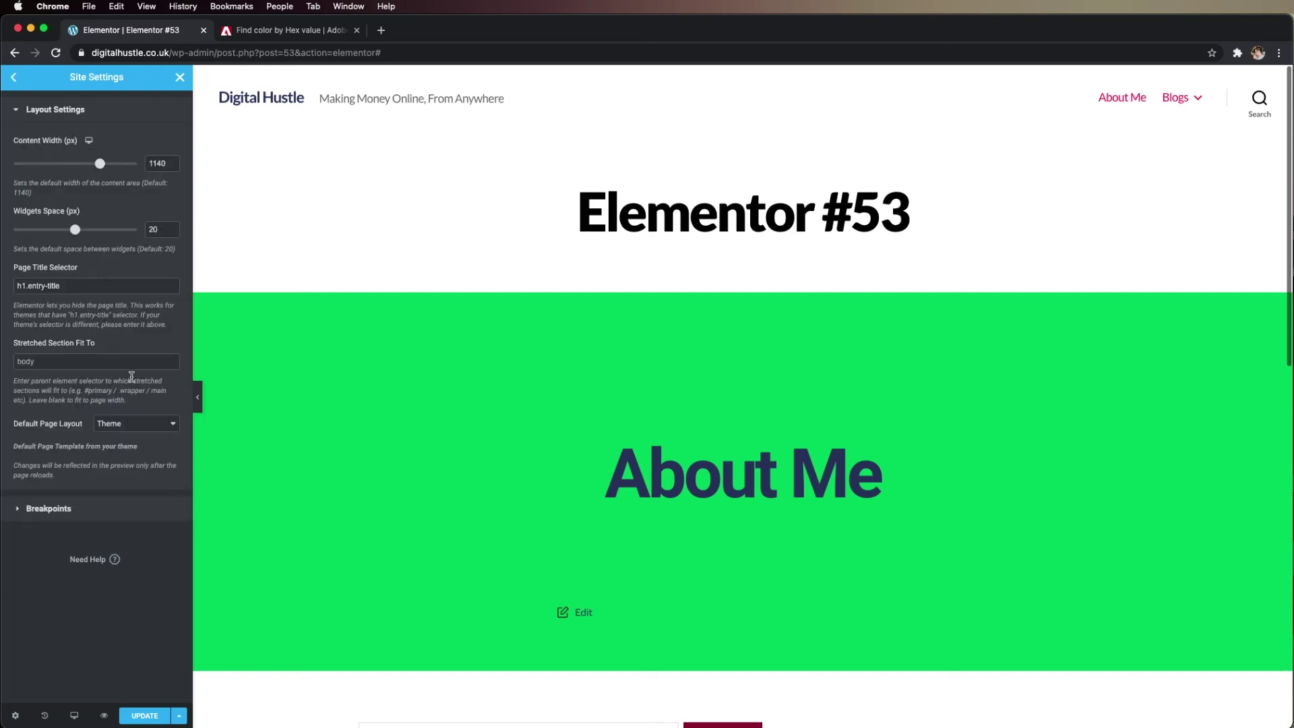
pyautogui.click(129, 420)
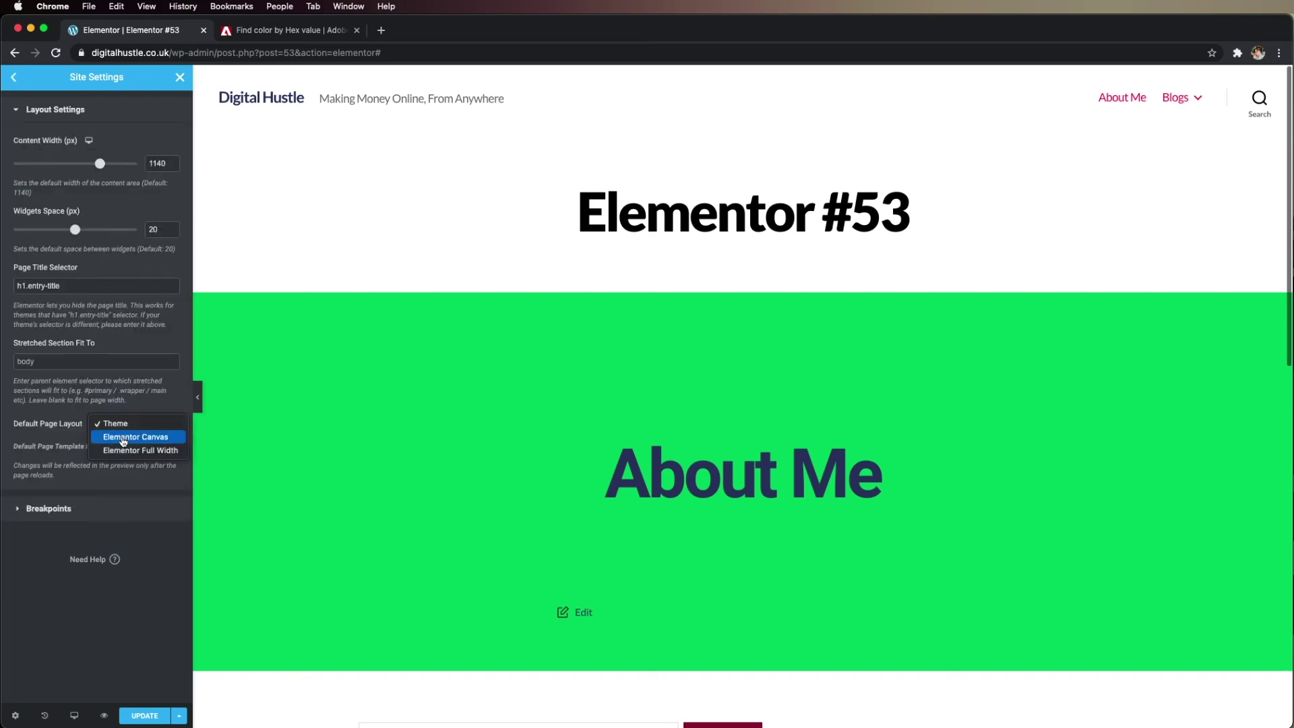
pyautogui.click(123, 440)
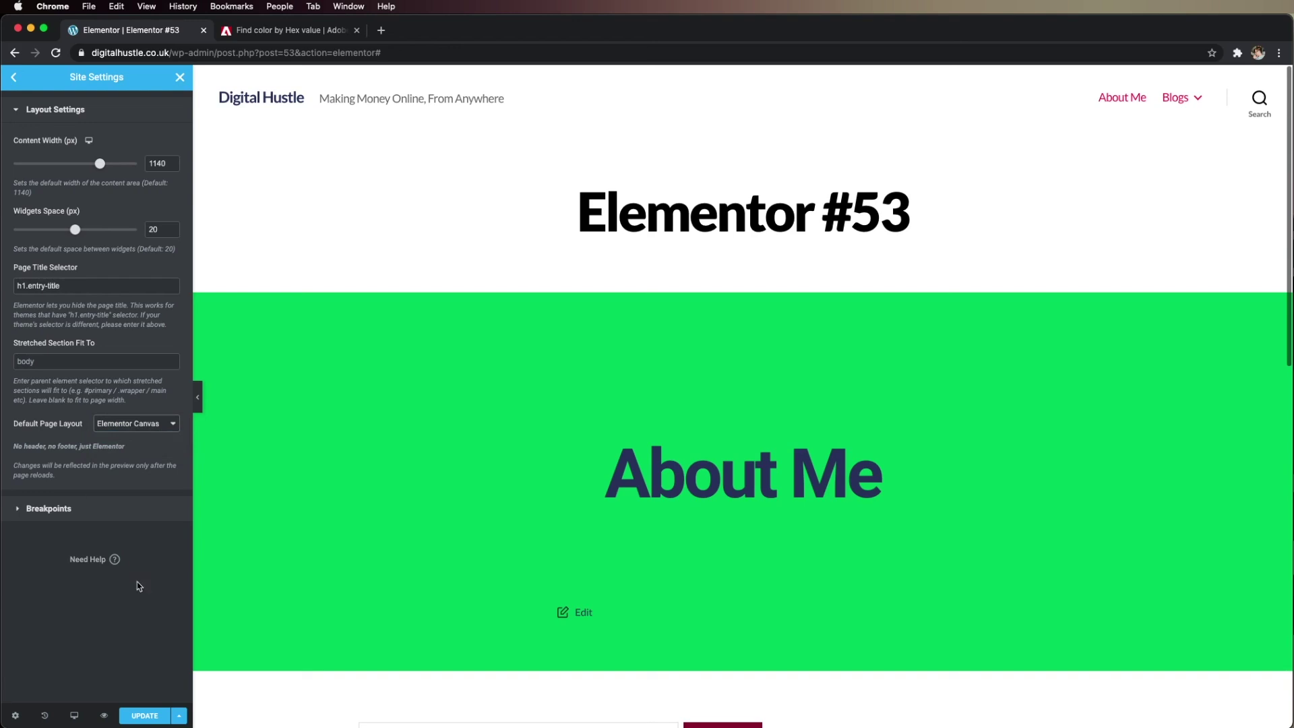
pyautogui.click(154, 720)
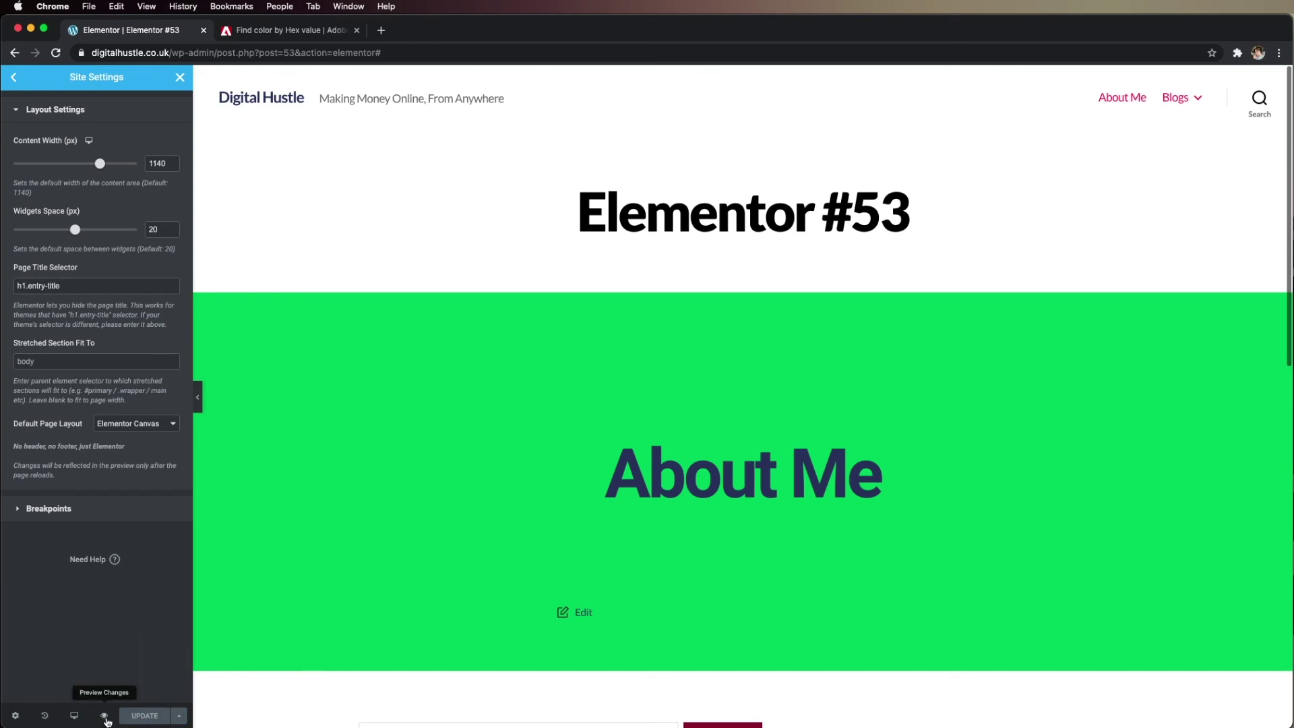
pyautogui.click(104, 716)
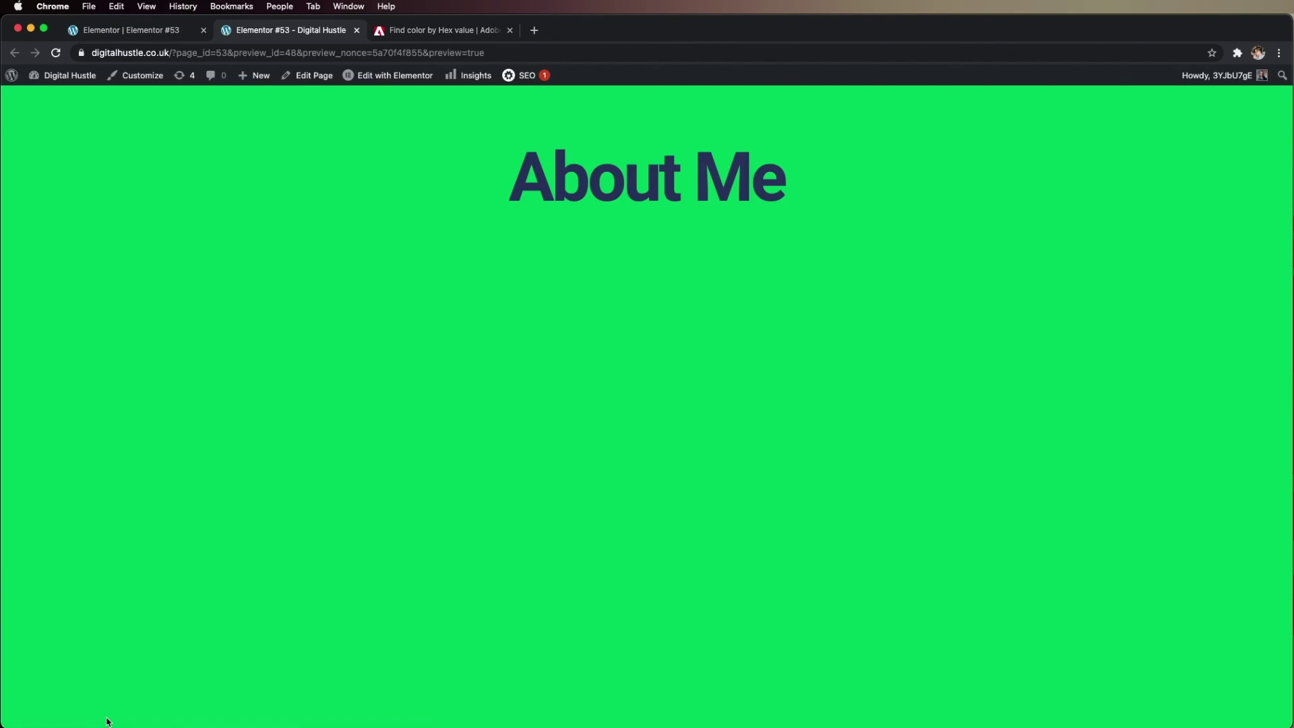